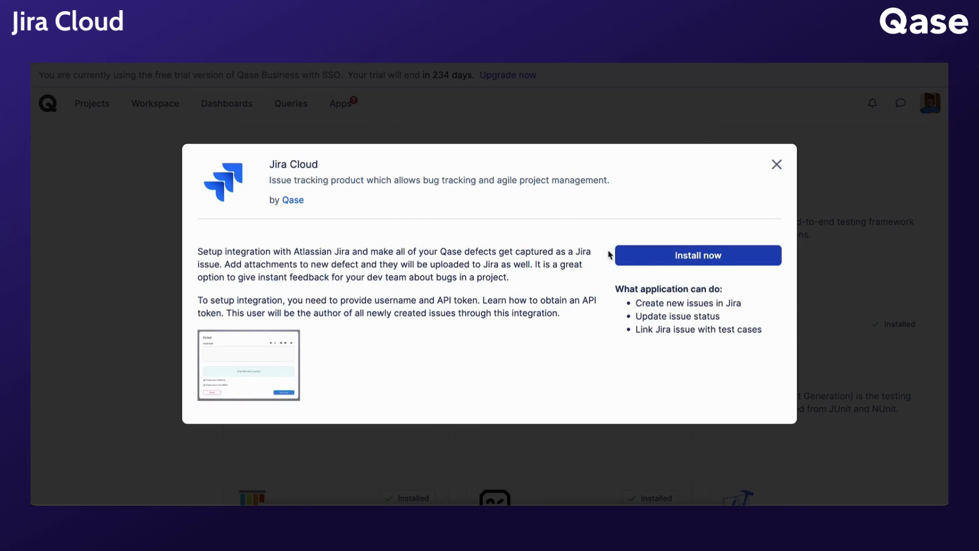
# Step: Install Qase for Jira Test Management from the Atlassian Marketplace and open its configuration
pyautogui.click(640, 258)
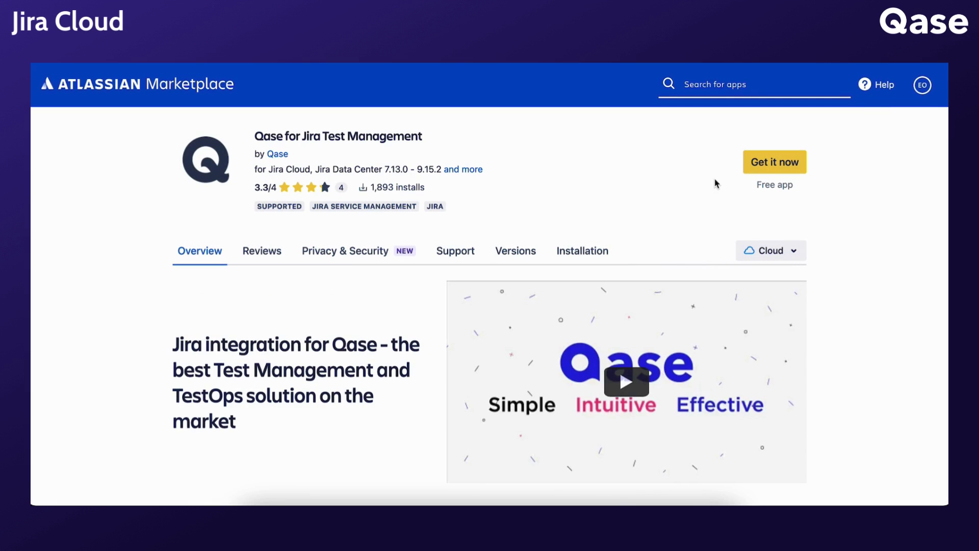
pyautogui.click(757, 168)
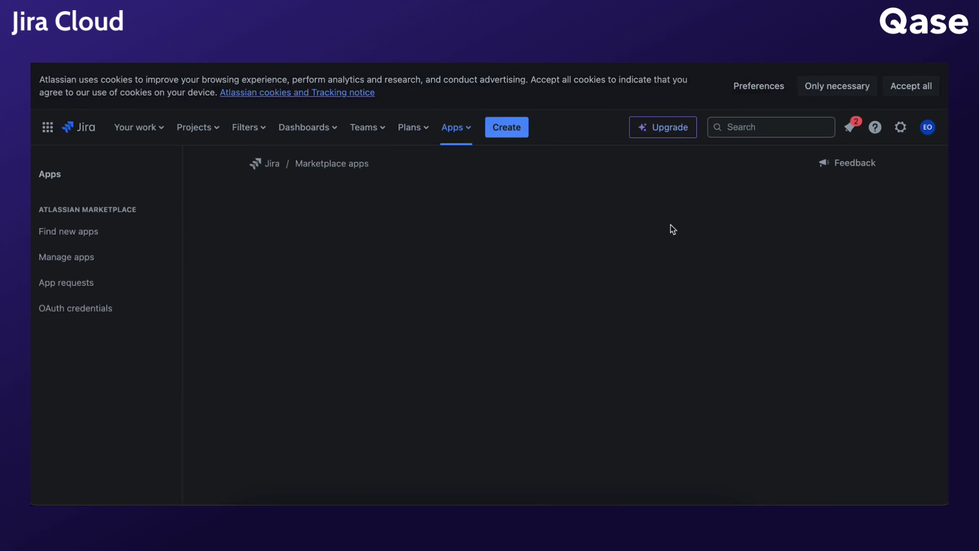
pyautogui.click(644, 442)
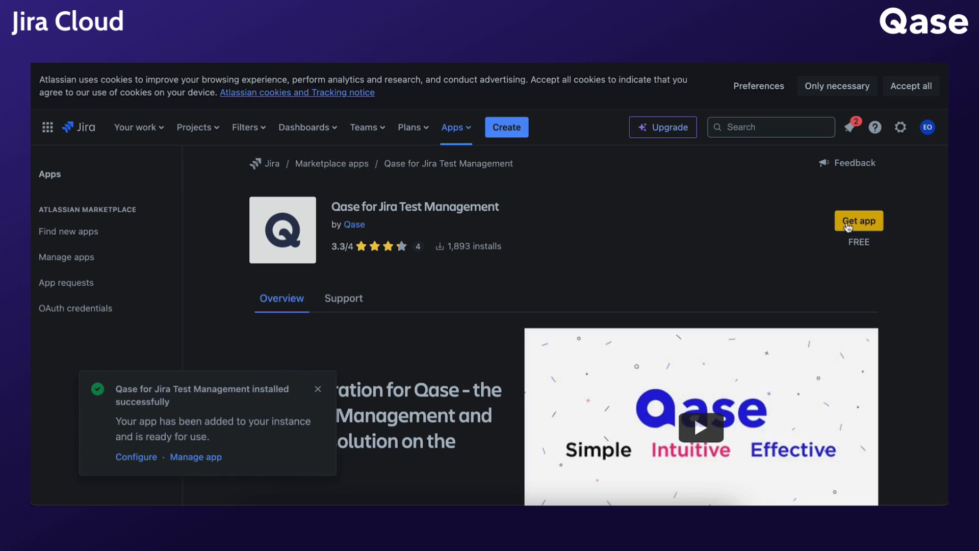
pyautogui.click(839, 235)
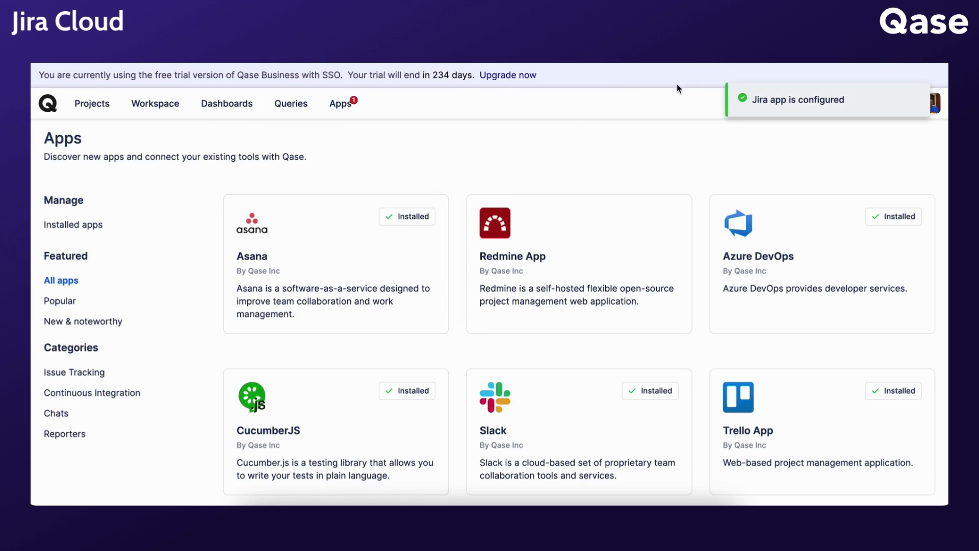
# Step: Open the Jira Cloud integration settings and select project Qase with issue type Bug
pyautogui.scroll(-10, 694, 135)
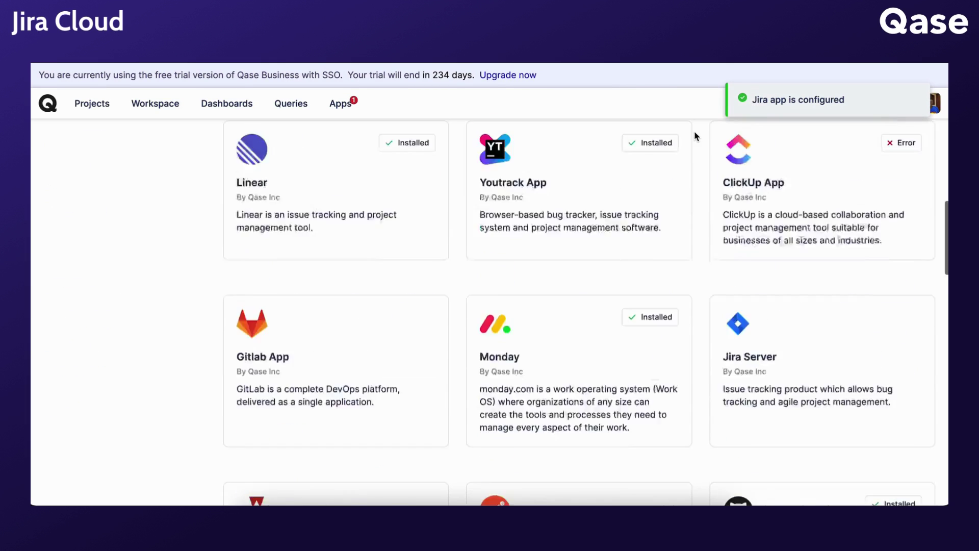
pyautogui.scroll(-7, 489, 372)
pyautogui.click(378, 361)
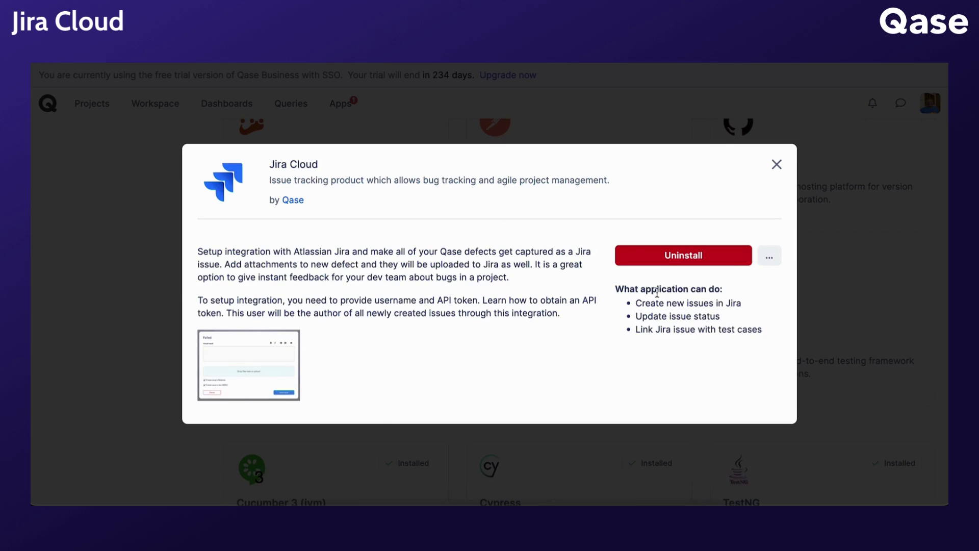
pyautogui.click(769, 260)
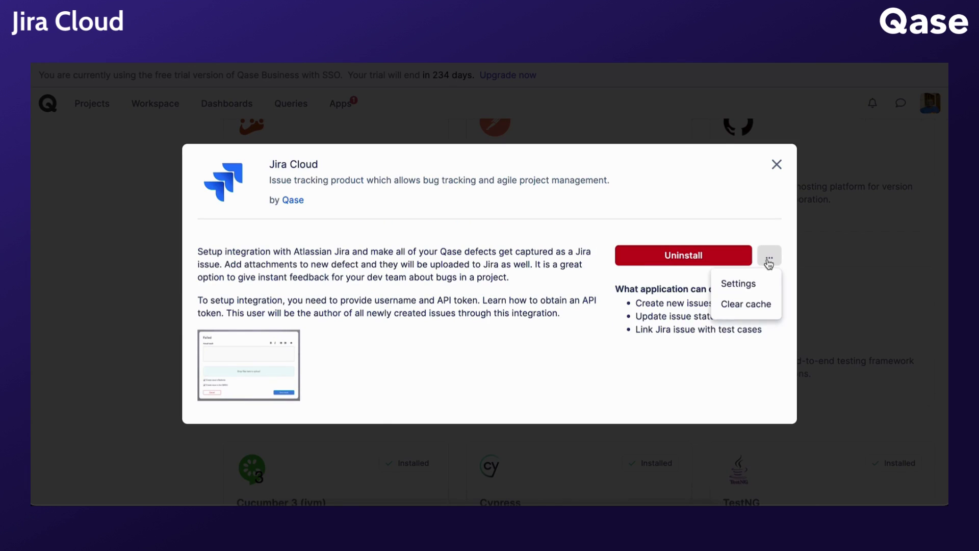
pyautogui.click(724, 284)
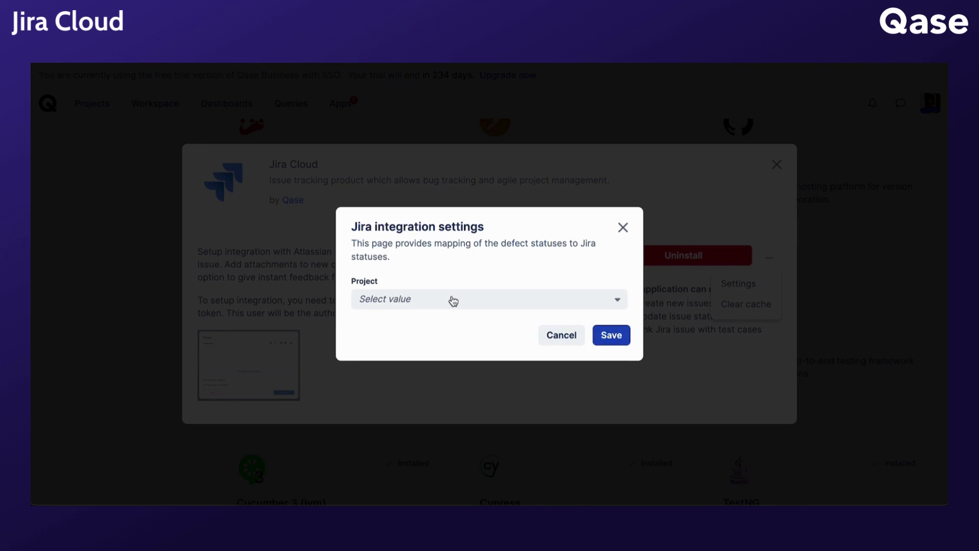
pyautogui.click(453, 301)
pyautogui.click(423, 384)
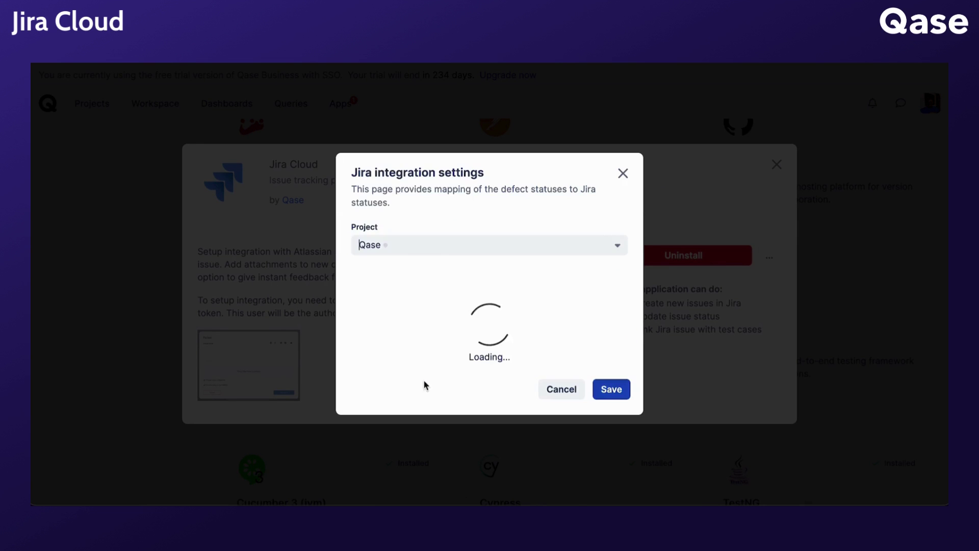
pyautogui.click(425, 332)
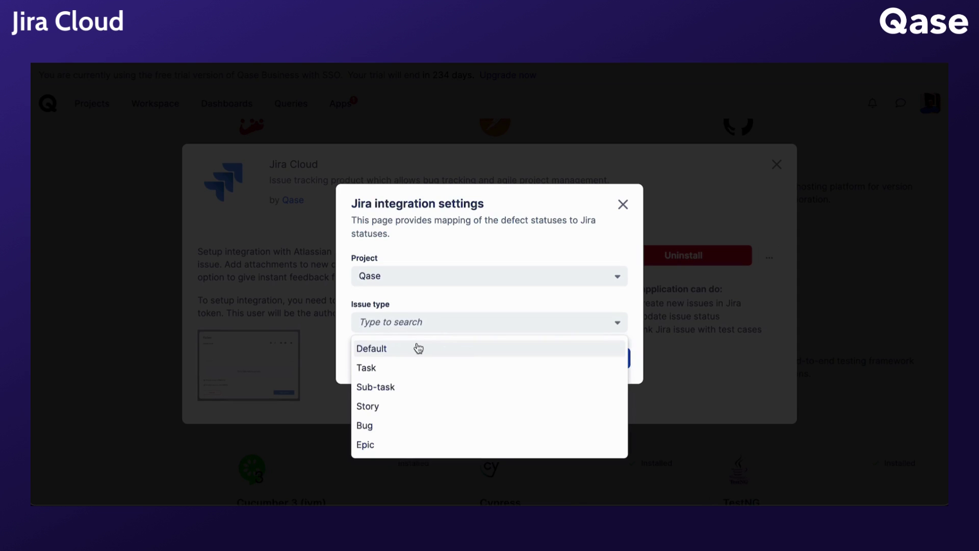
pyautogui.click(391, 431)
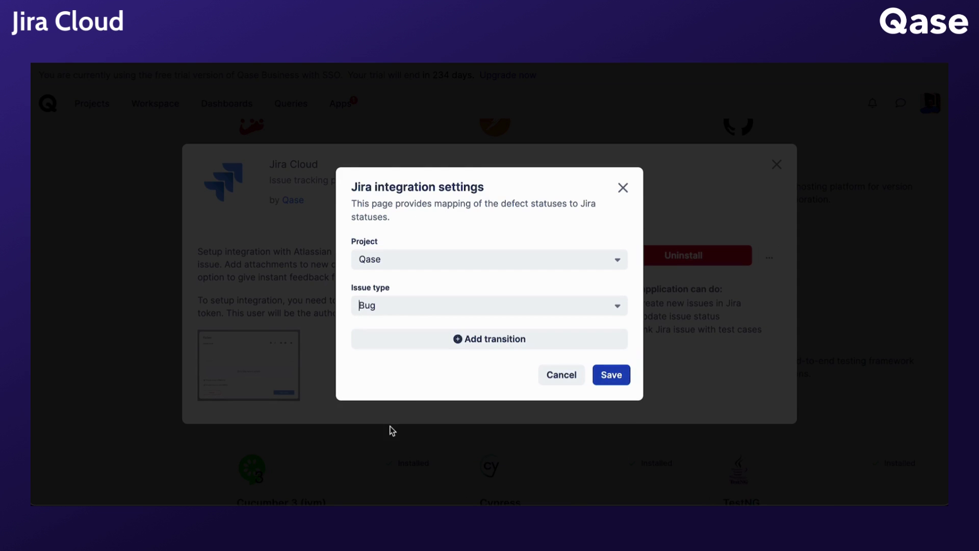
# Step: Map Jira status In Progress to Open and Done to Resolved, then save
pyautogui.click(447, 339)
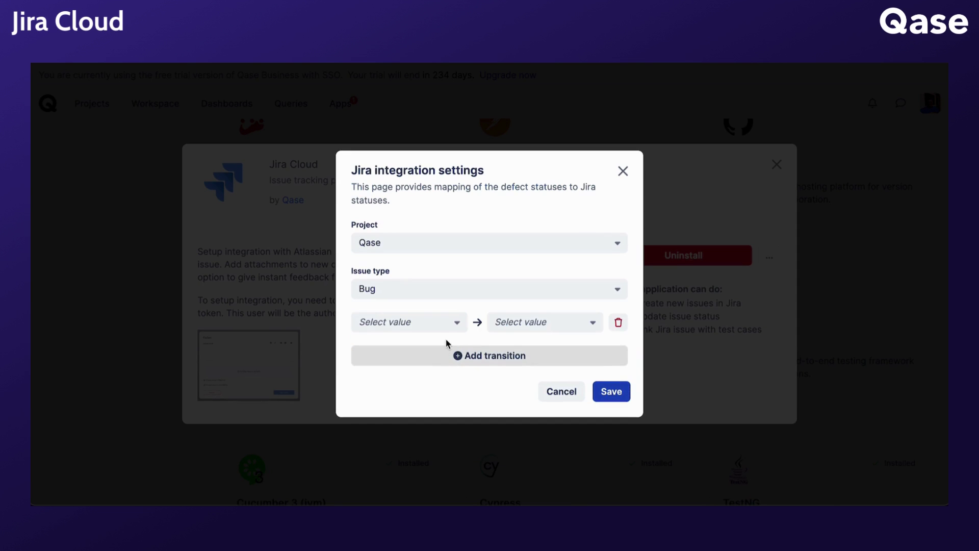
pyautogui.click(403, 324)
pyautogui.click(391, 351)
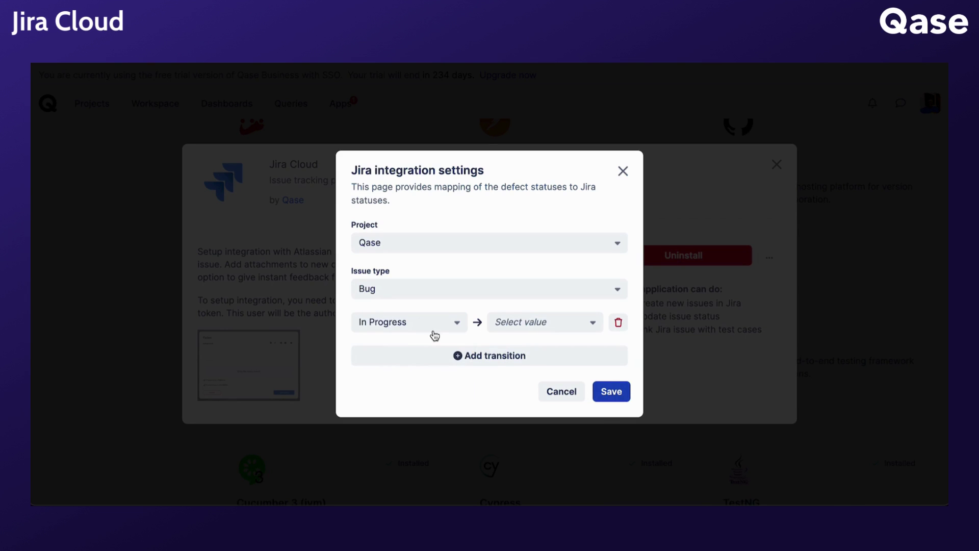
pyautogui.click(507, 323)
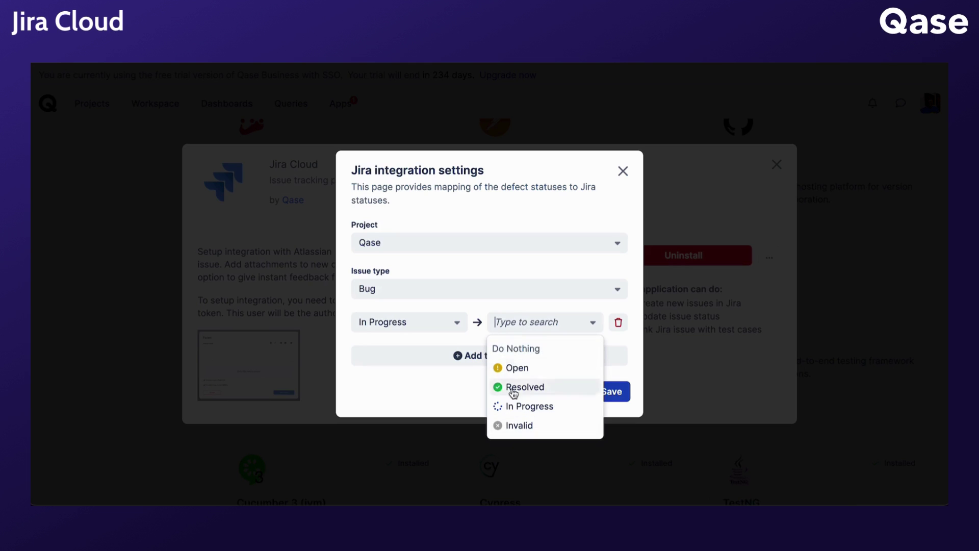
pyautogui.click(508, 368)
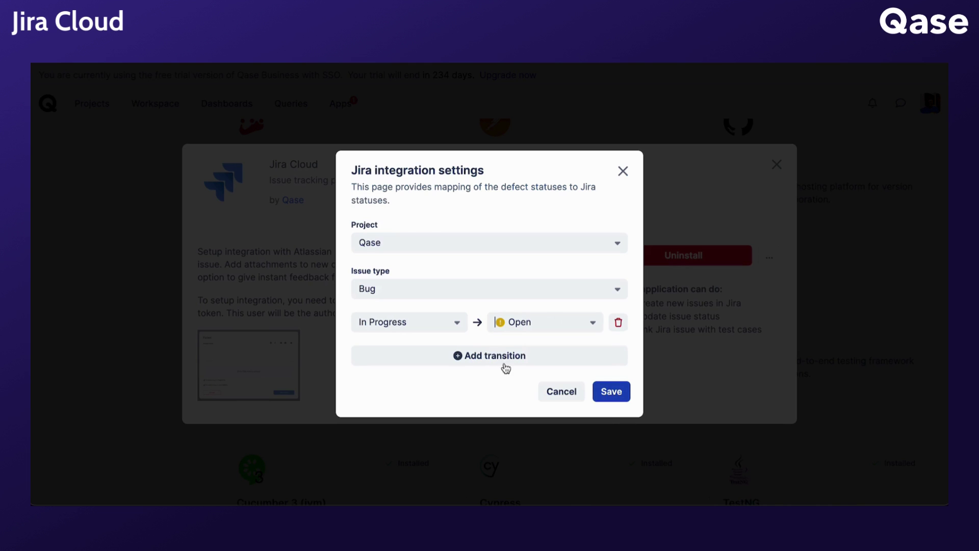
pyautogui.click(411, 358)
pyautogui.click(394, 335)
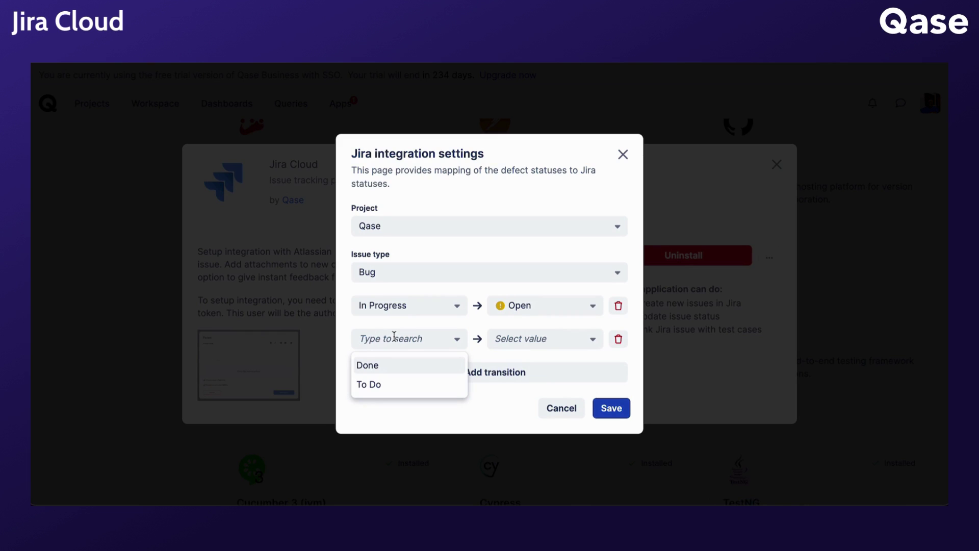
pyautogui.click(389, 365)
pyautogui.click(500, 339)
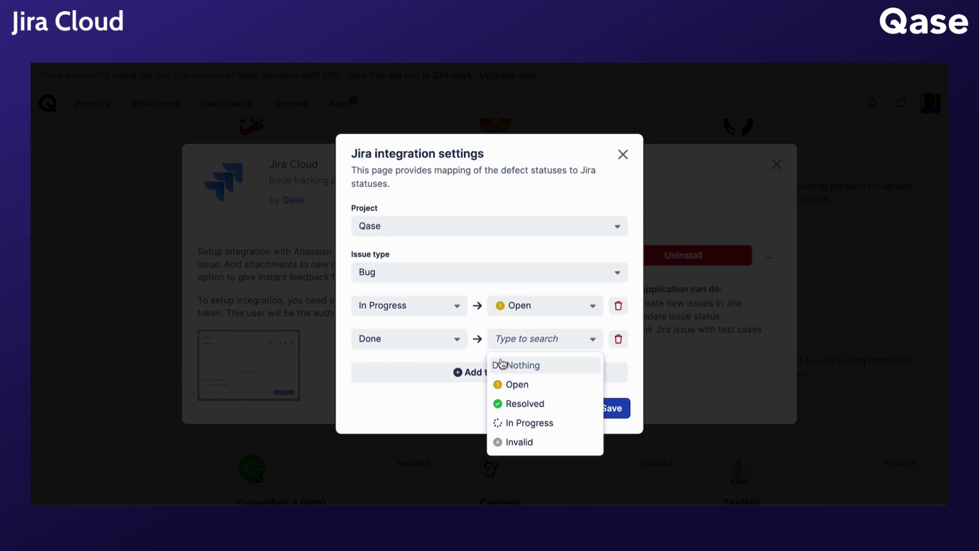
pyautogui.click(505, 403)
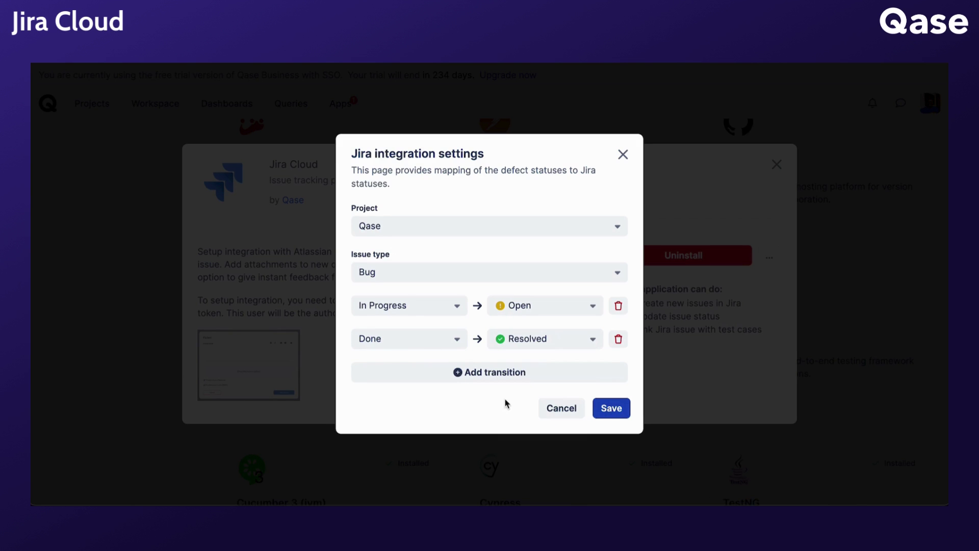
pyautogui.click(608, 417)
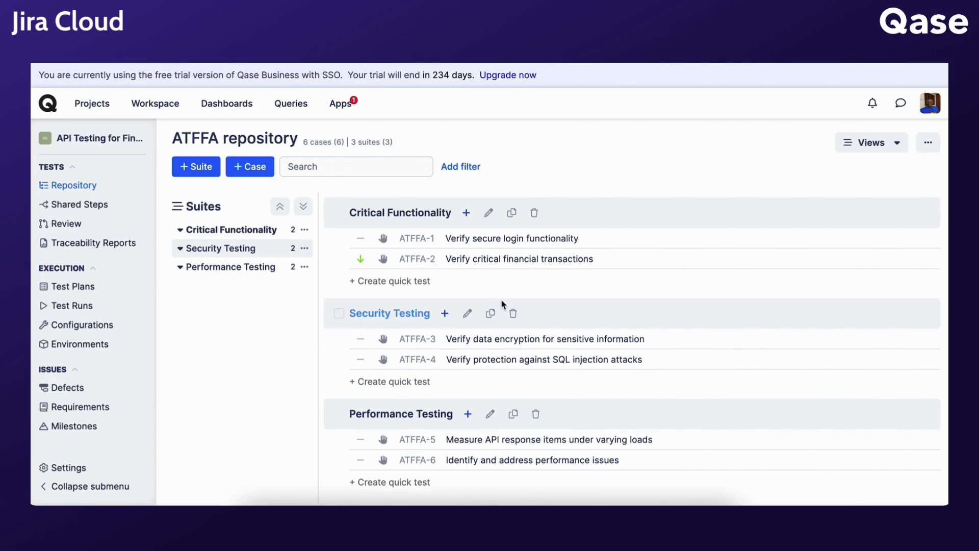
# Step: Link Jira issue QASE-32 to test case ATFFA-4 by pasting its URL under Properties
pyautogui.click(499, 363)
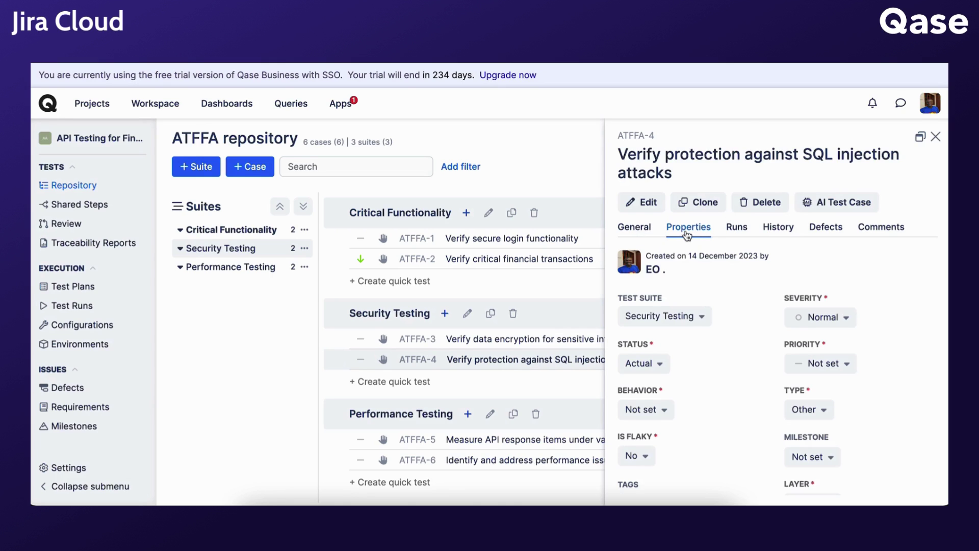
pyautogui.scroll(-10, 674, 343)
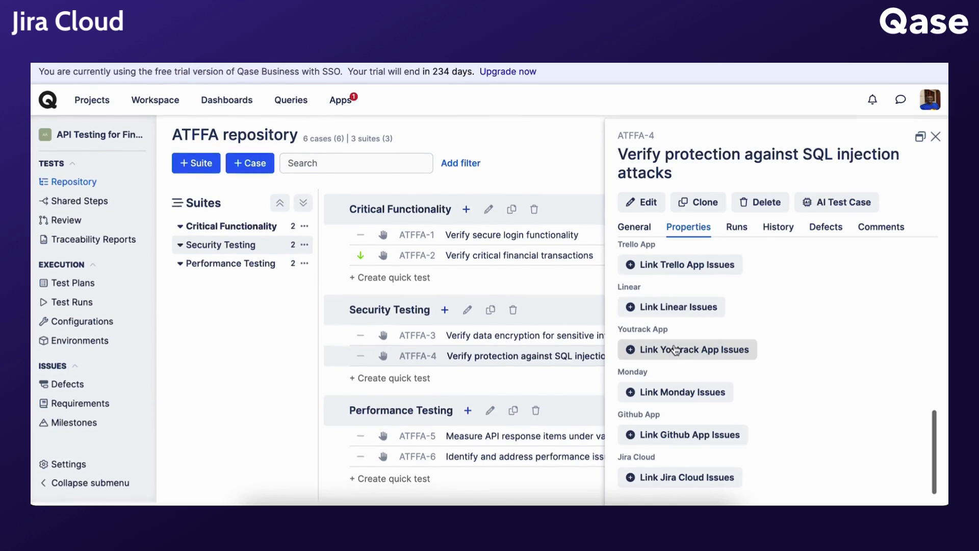
pyautogui.click(673, 477)
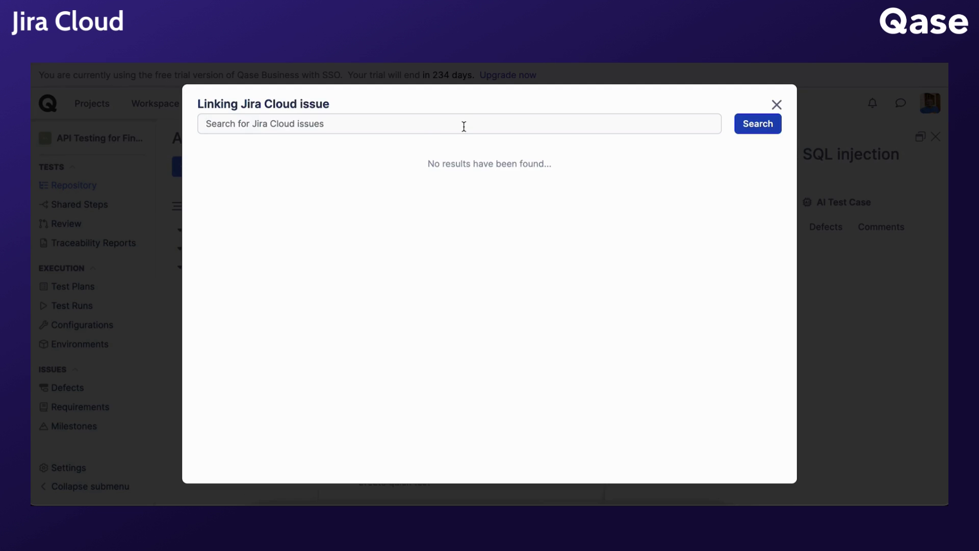
pyautogui.write('https://eaokwakpam.atlassian.net/browse/QASE-32')
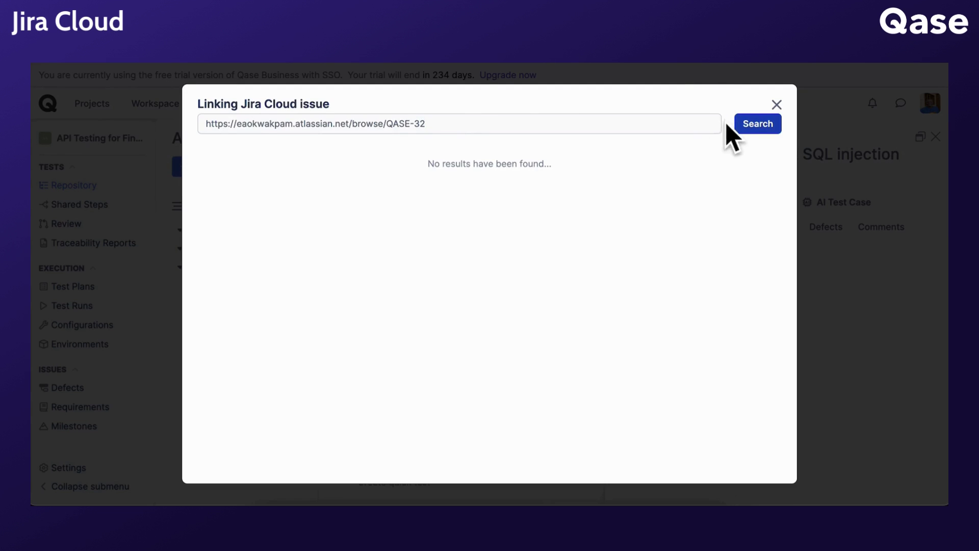
pyautogui.click(743, 129)
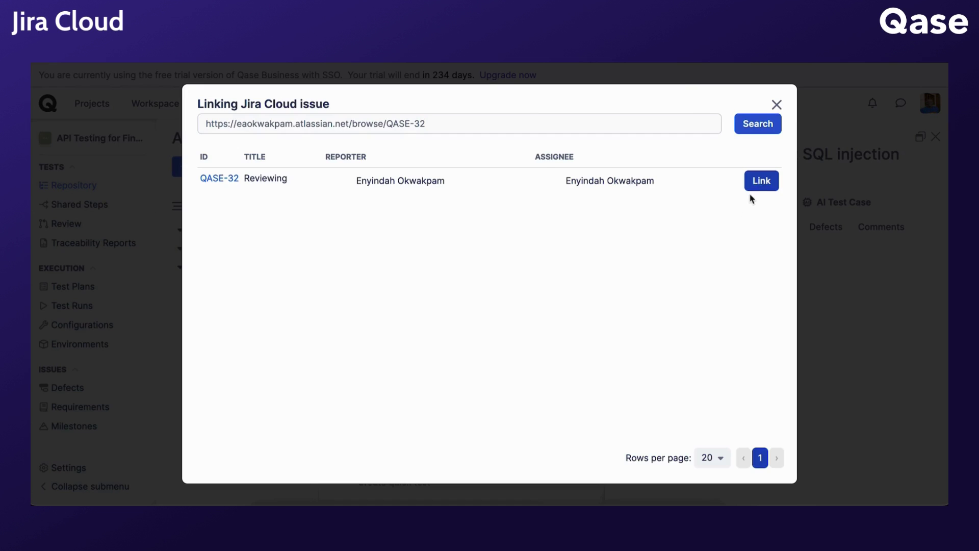
pyautogui.click(753, 188)
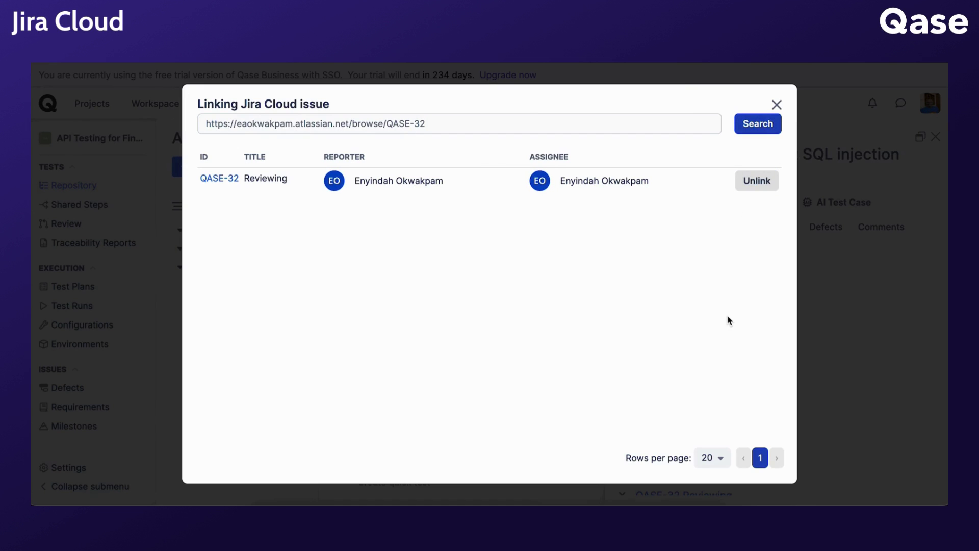
pyautogui.click(777, 104)
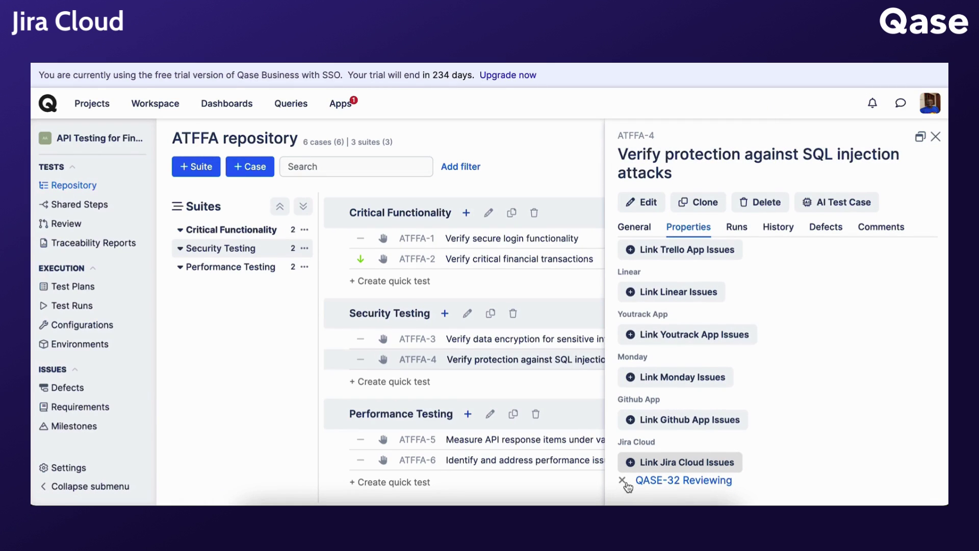
# Step: In QASE-32's Qase panel, search 'verify' and link test case ECWL-4
pyautogui.click(664, 481)
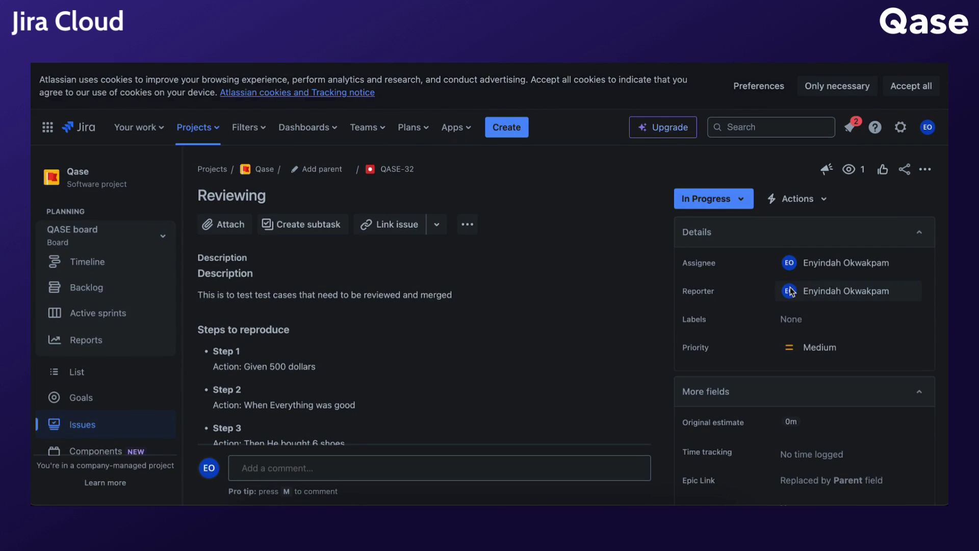
pyautogui.scroll(-5, 811, 271)
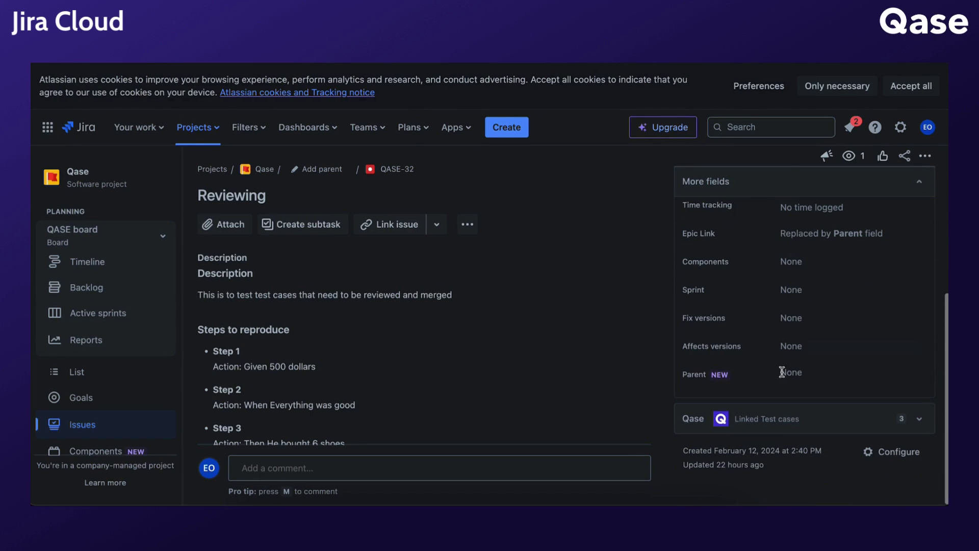
pyautogui.click(778, 415)
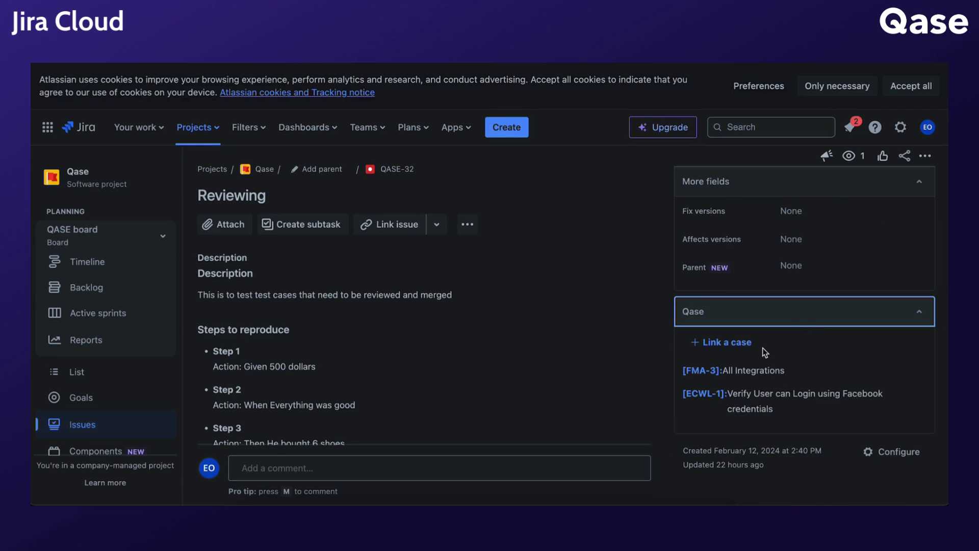
pyautogui.click(737, 343)
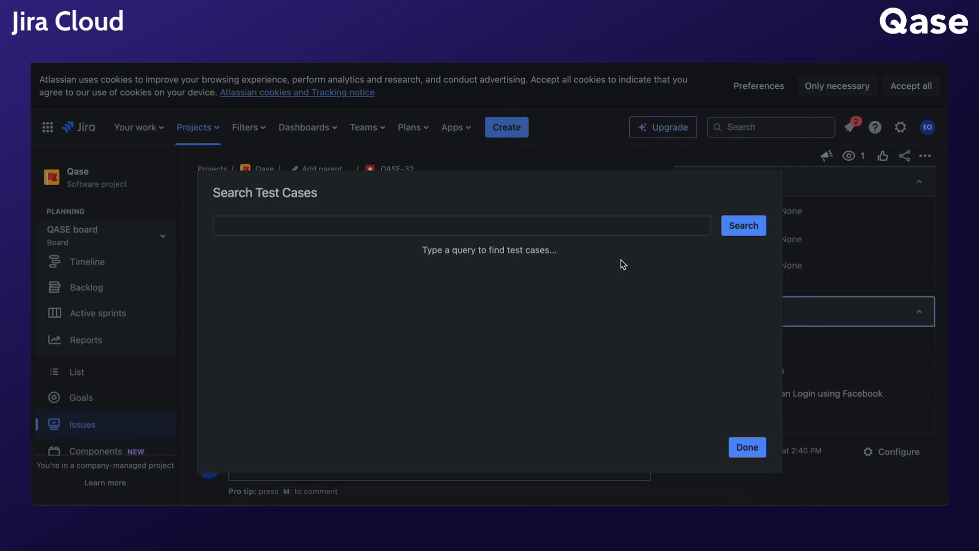
pyautogui.click(599, 224)
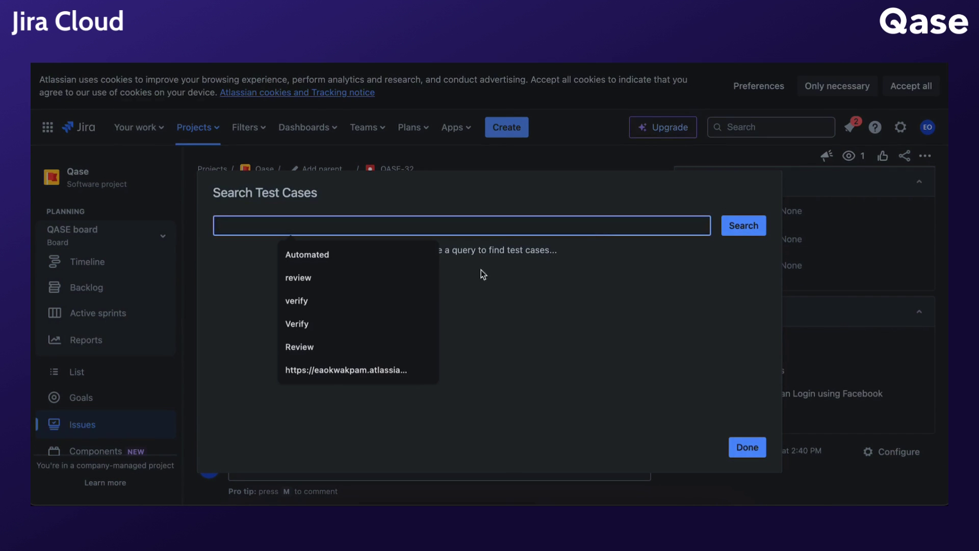
pyautogui.click(392, 305)
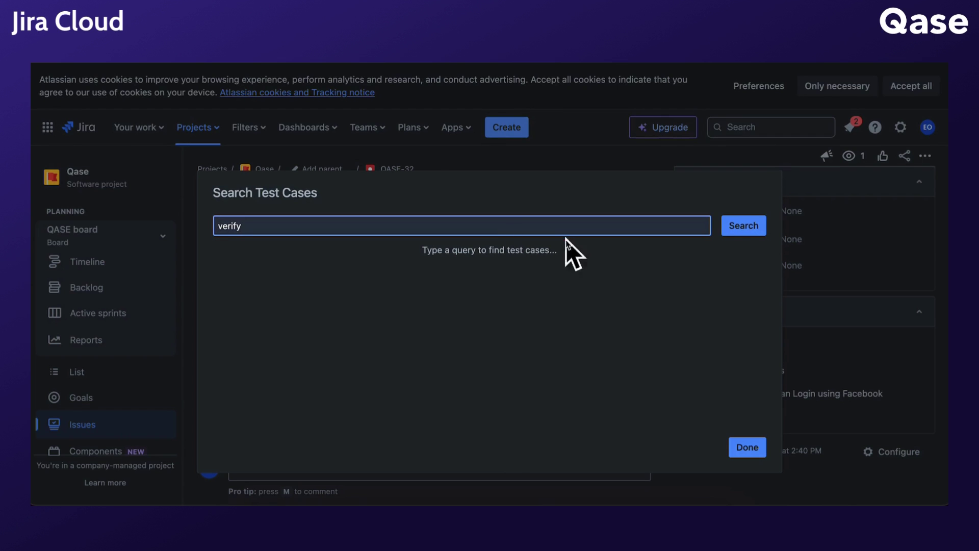
pyautogui.click(731, 235)
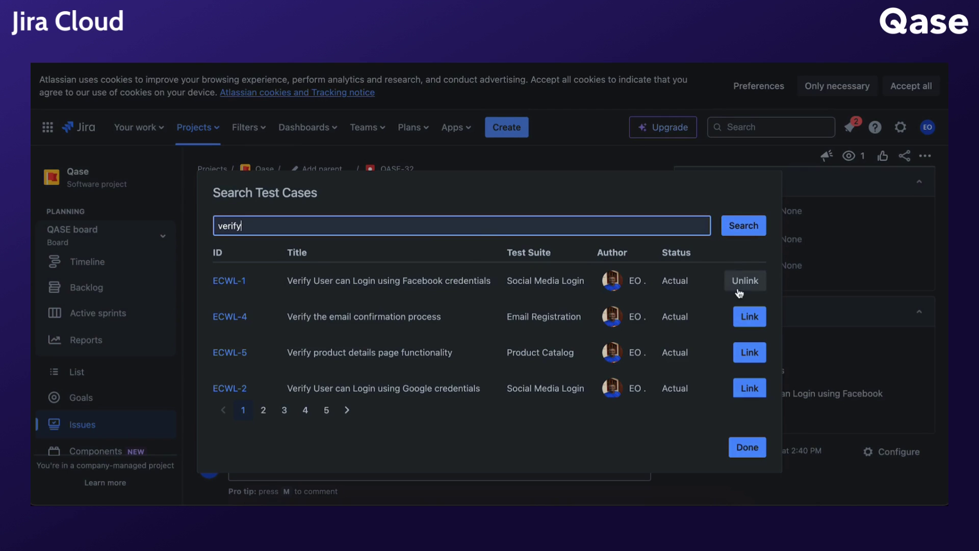
pyautogui.click(745, 318)
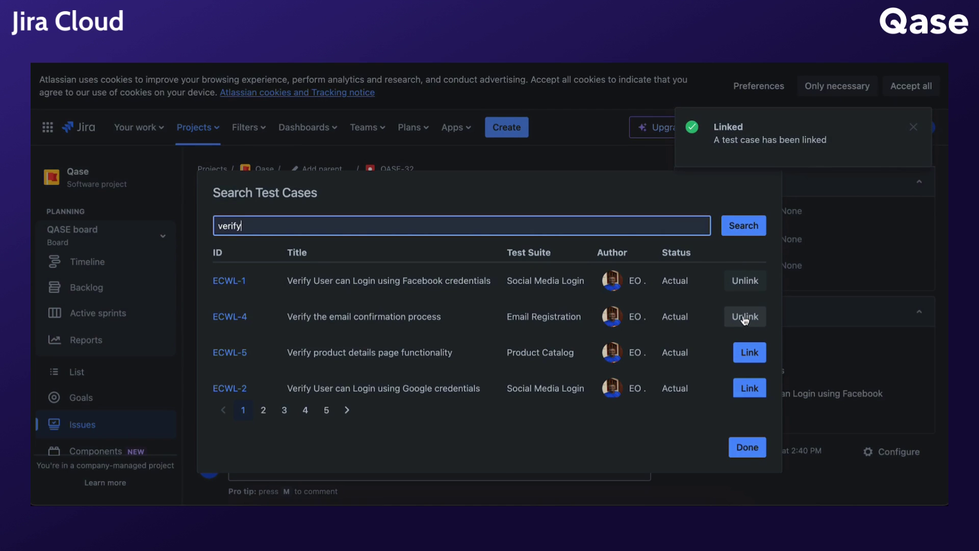
pyautogui.click(747, 448)
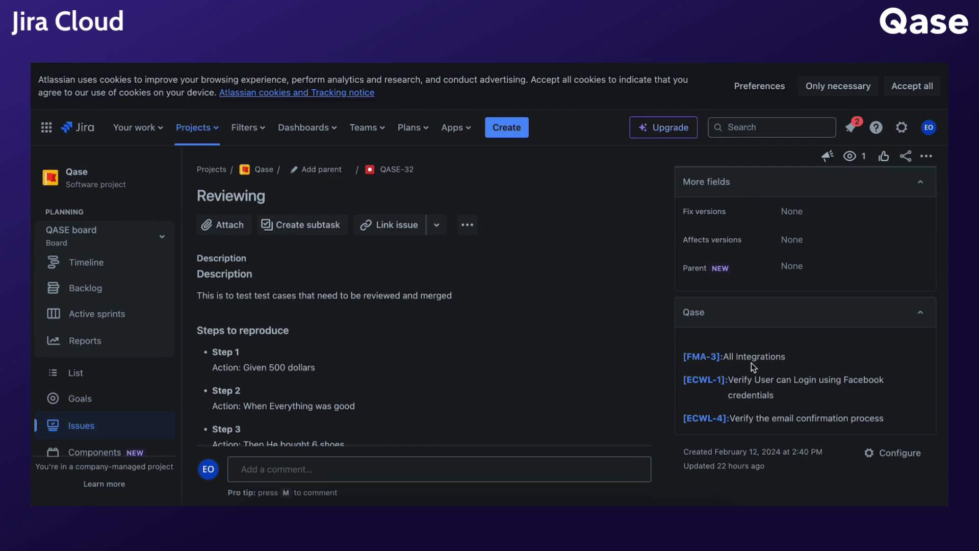
pyautogui.scroll(-2, 752, 363)
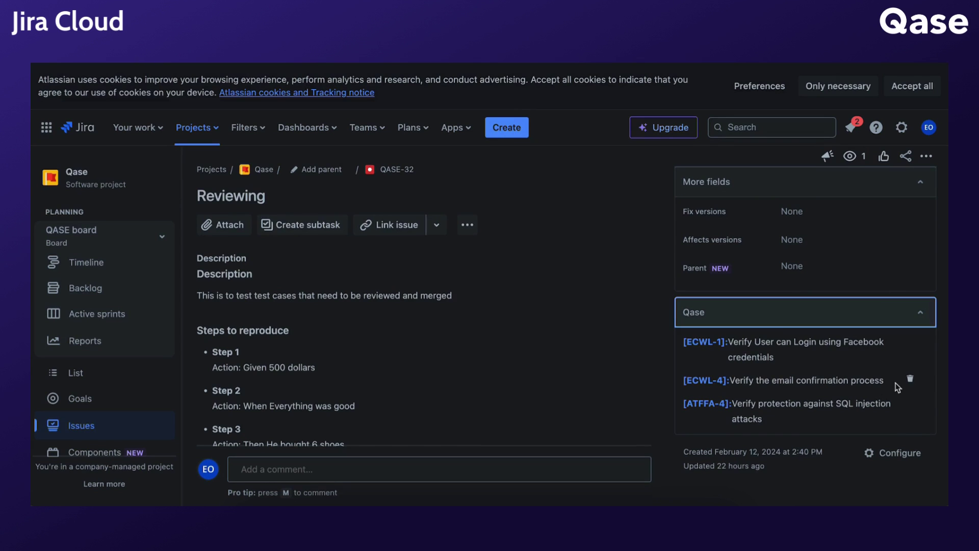
pyautogui.moveTo(909, 382)
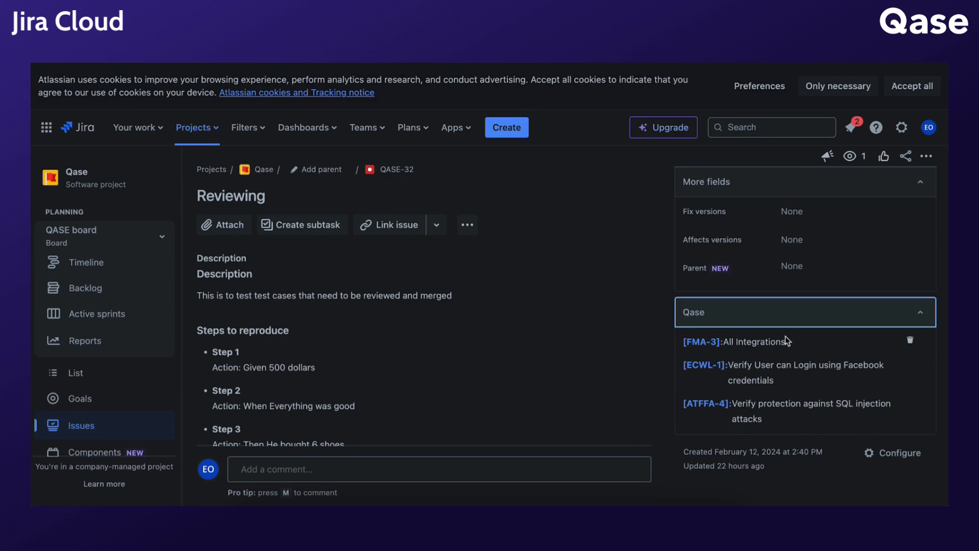
pyautogui.scroll(1, 786, 337)
pyautogui.scroll(-1, 769, 388)
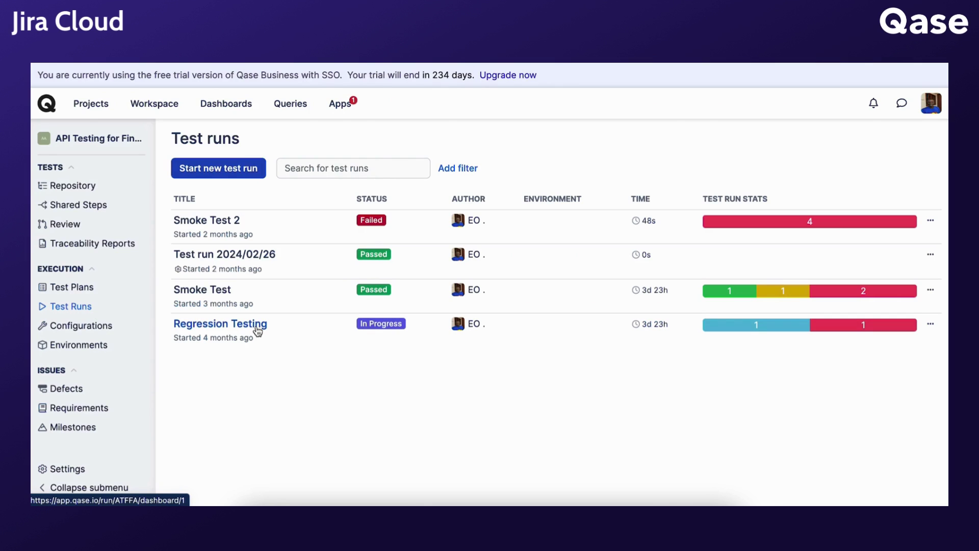
# Step: Attach Jira Cloud issue QASE-32 to the Regression Testing run, then remove it
pyautogui.click(257, 327)
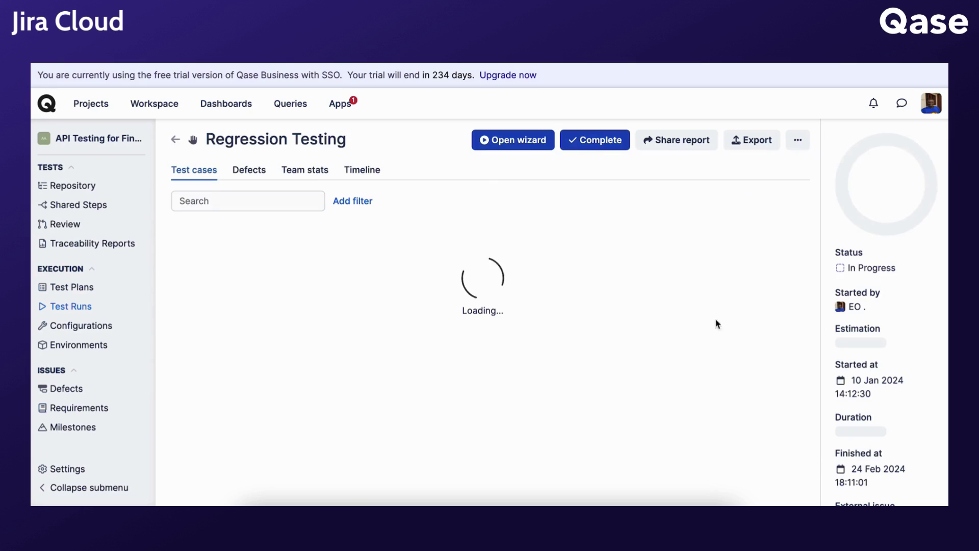
pyautogui.click(857, 482)
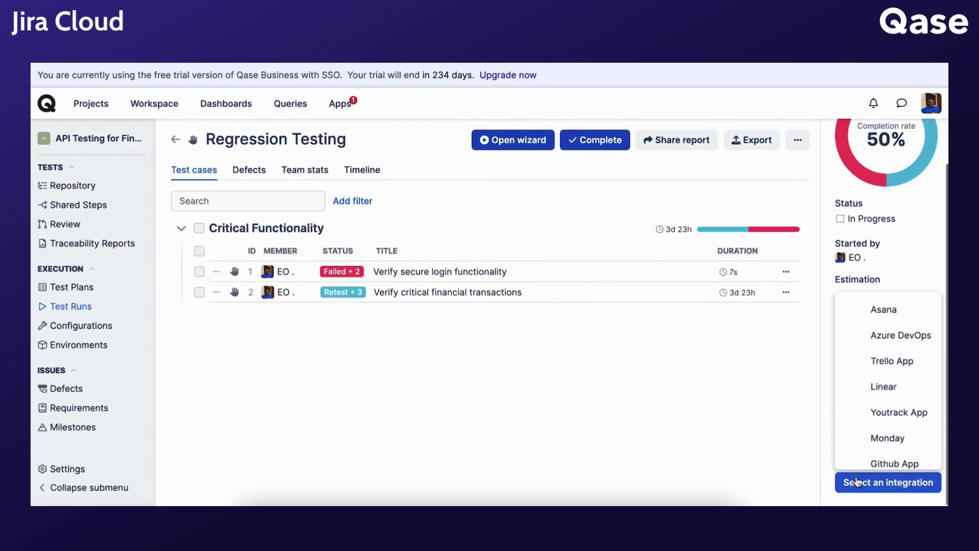
pyautogui.scroll(-1, 880, 438)
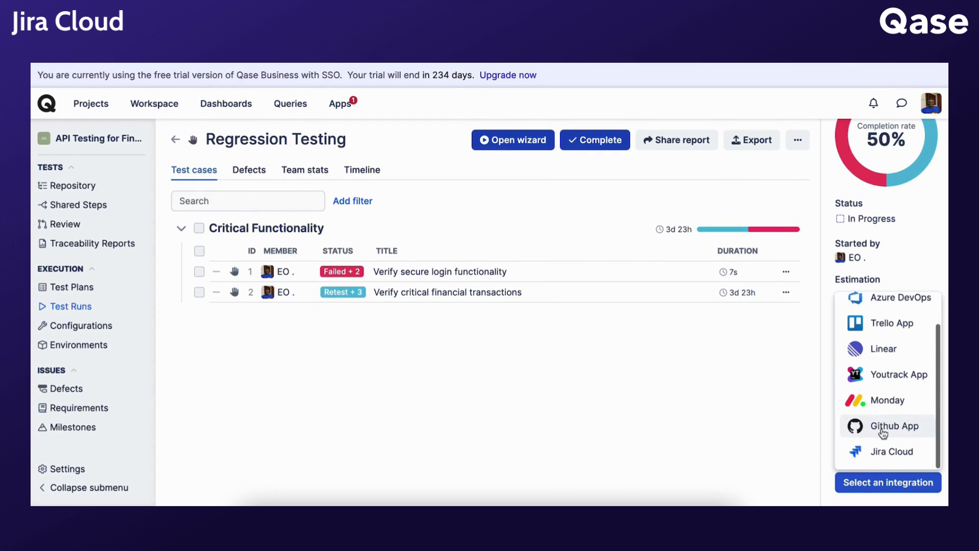
pyautogui.click(881, 455)
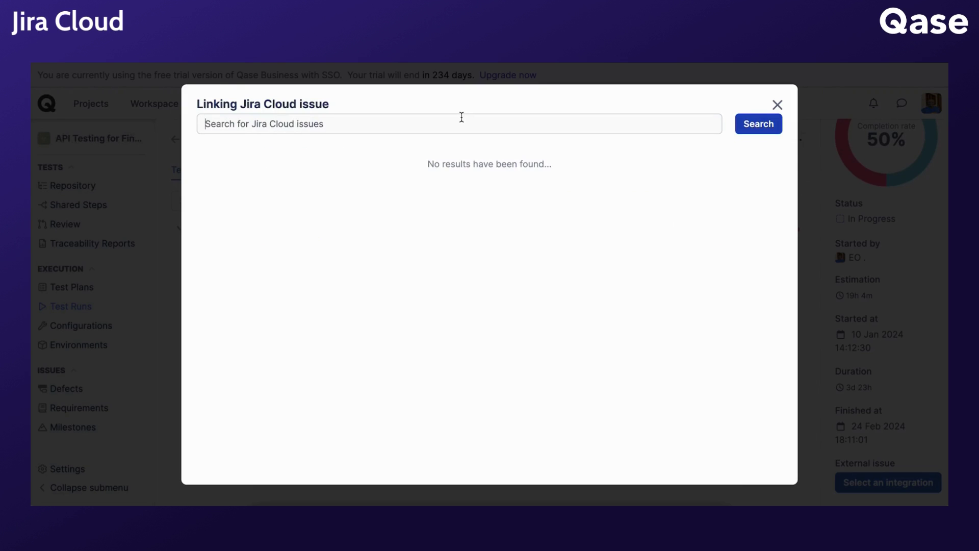
pyautogui.write('https://eaokwakpam.atlassian.net/browse/QASE-32')
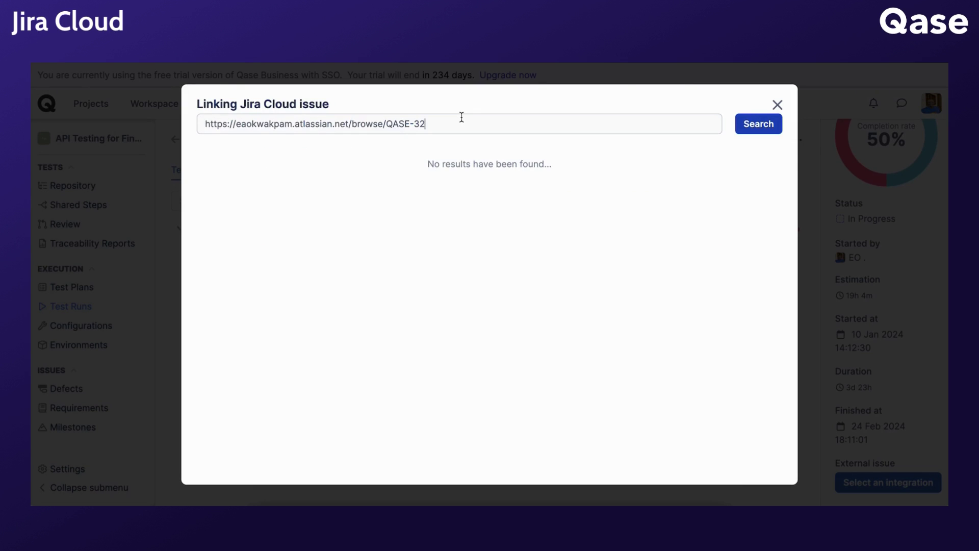
pyautogui.click(756, 124)
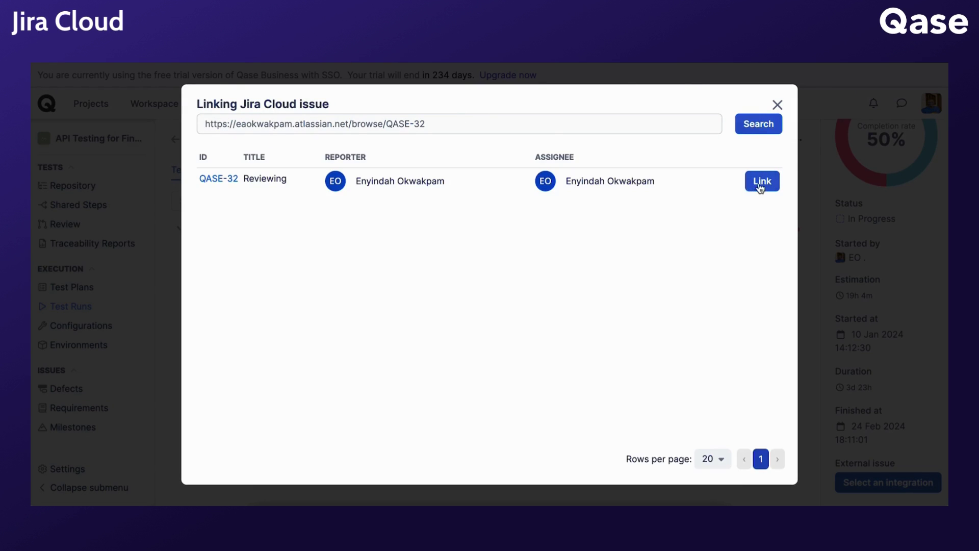
pyautogui.click(764, 182)
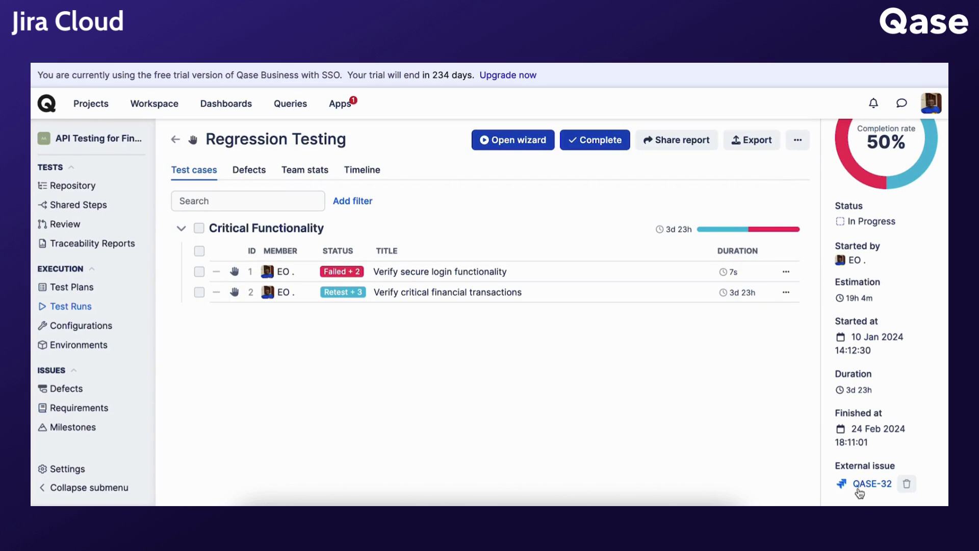
pyautogui.click(906, 485)
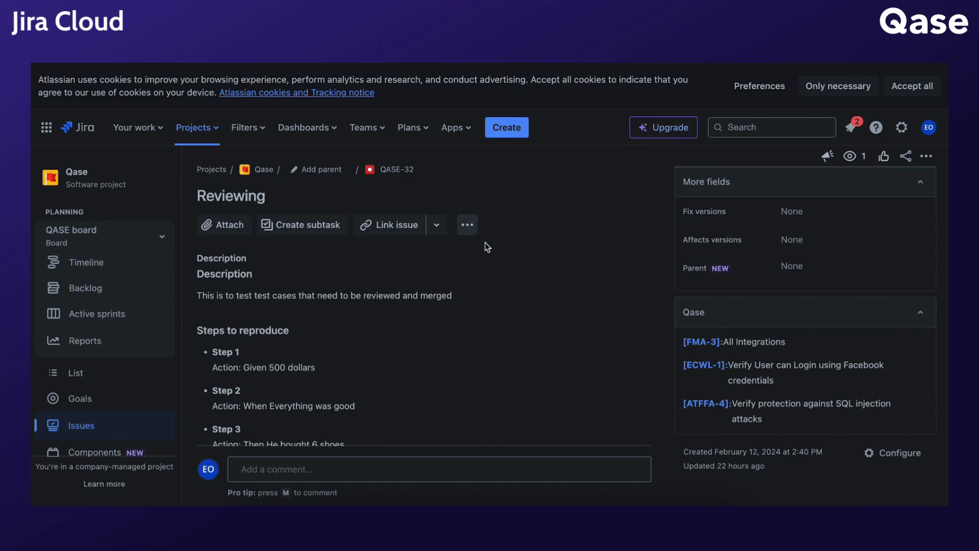
# Step: Add the Qase runs panel to QASE-32 and link the Testing Defect run found by searching 'Defect'
pyautogui.scroll(-1, 478, 283)
pyautogui.scroll(1, 478, 275)
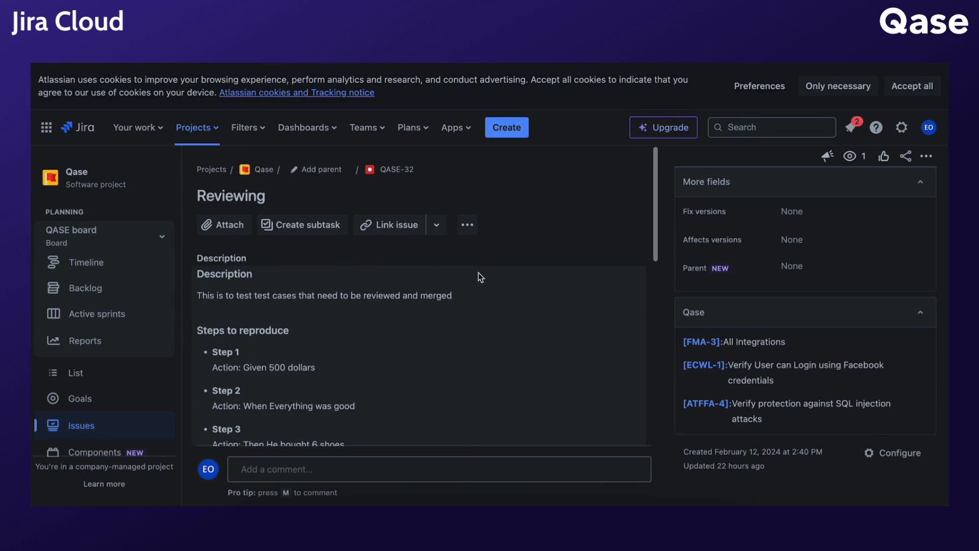
pyautogui.click(467, 226)
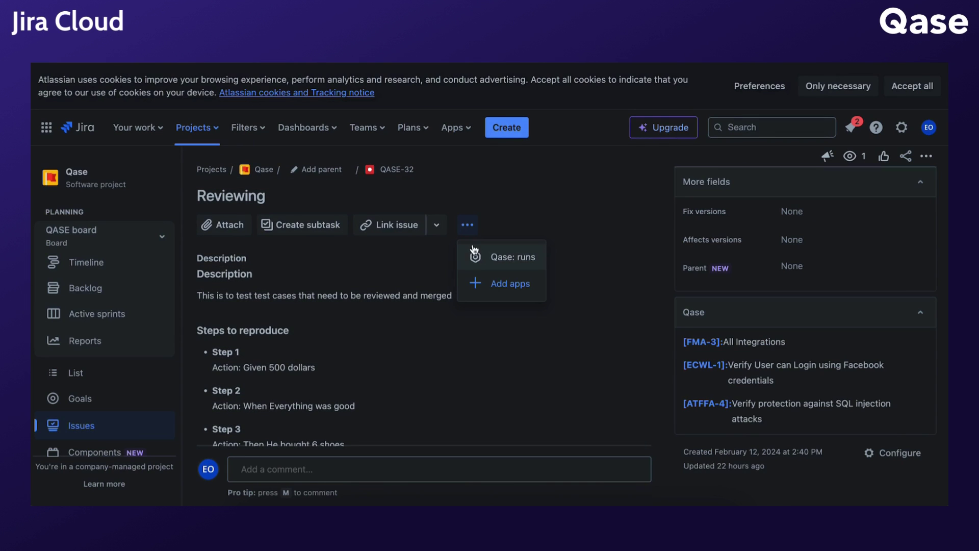
pyautogui.click(493, 257)
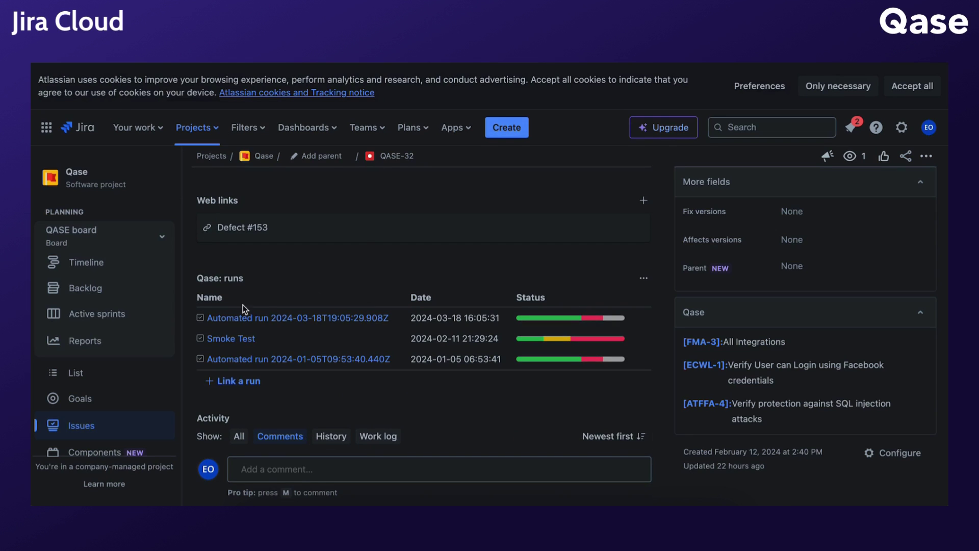
pyautogui.click(246, 381)
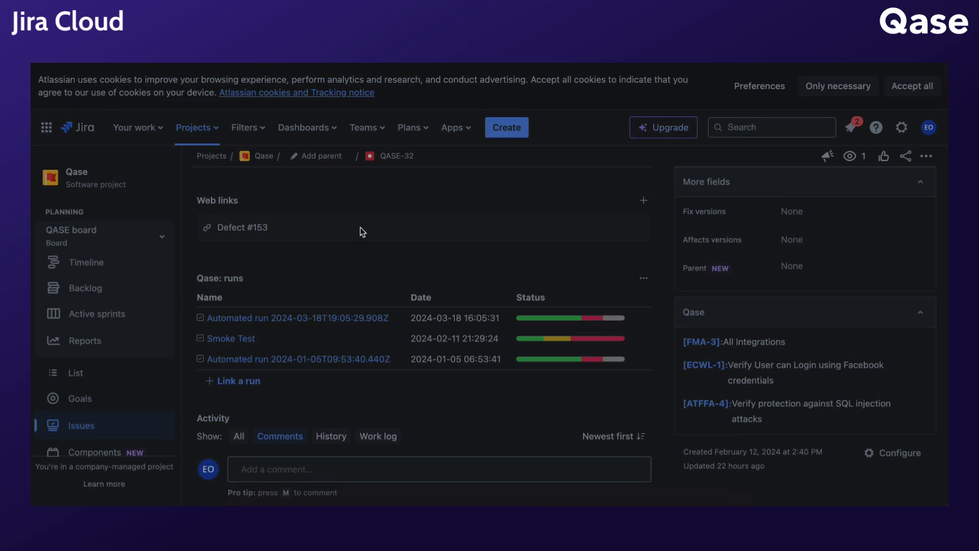
pyautogui.click(378, 217)
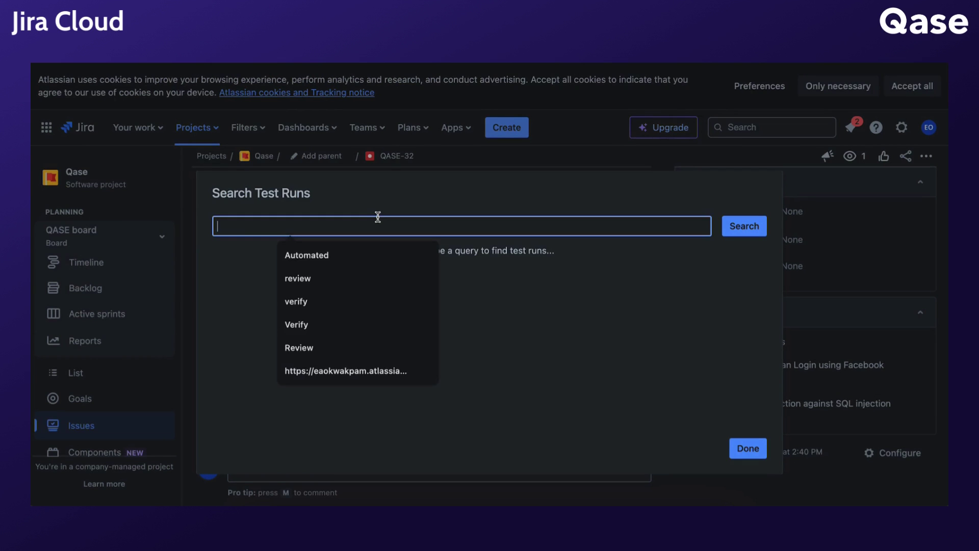
pyautogui.write('Defect')
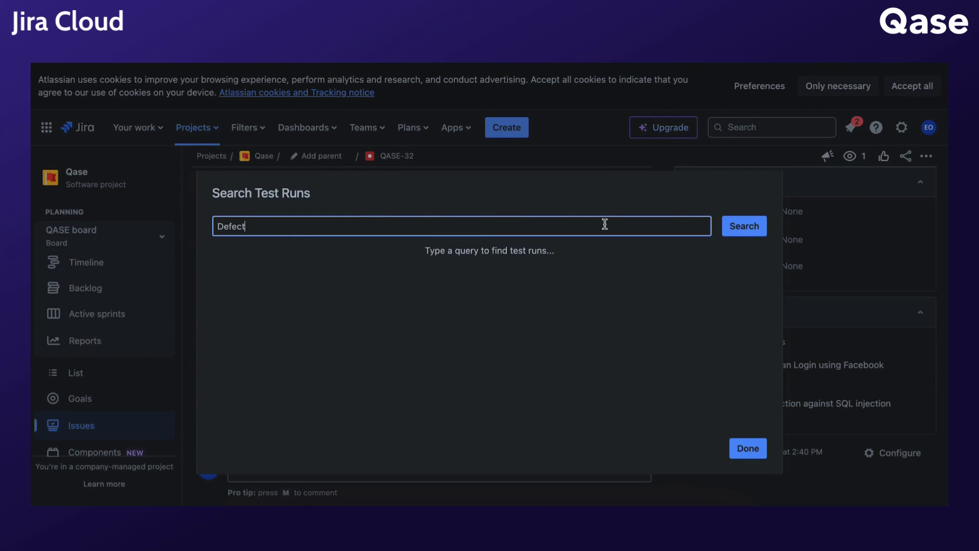
pyautogui.click(735, 226)
pyautogui.click(746, 277)
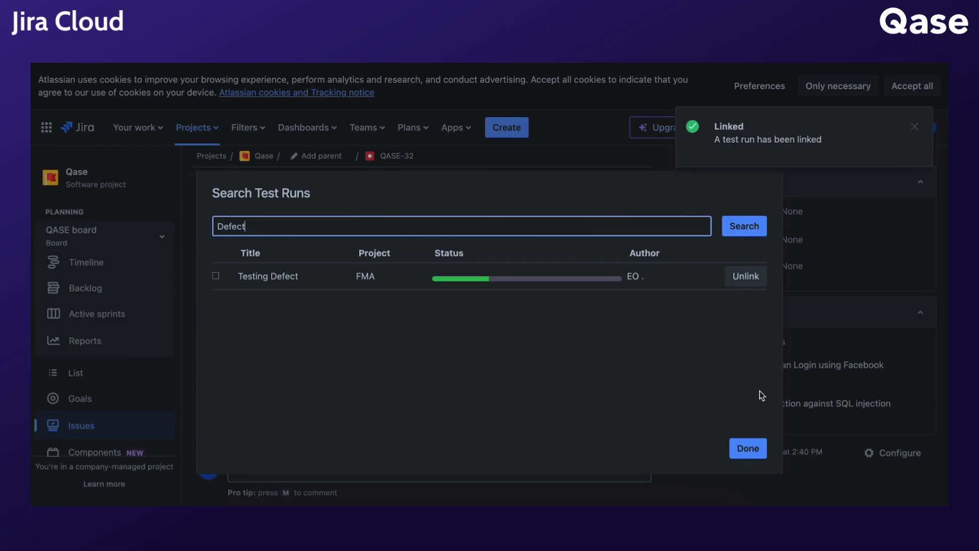
pyautogui.click(746, 448)
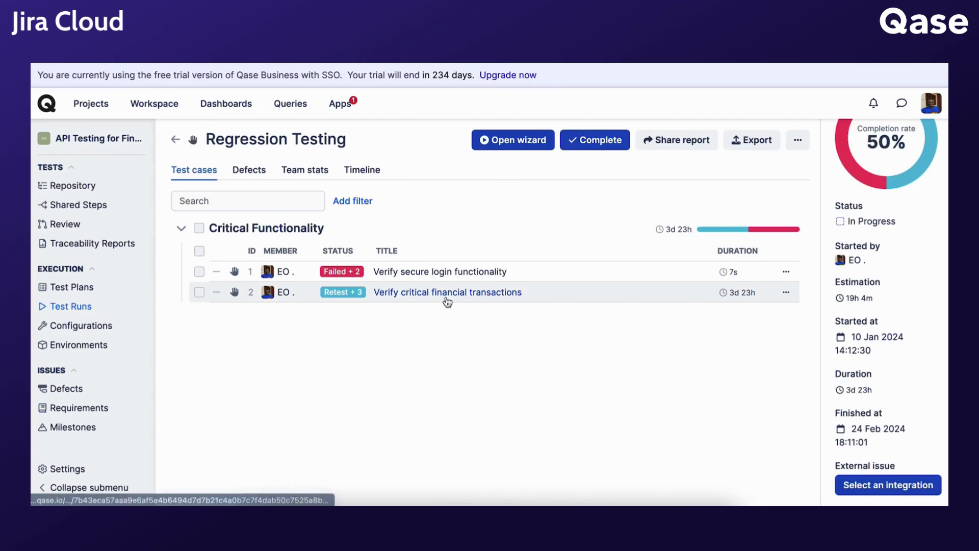
# Step: Record a Failed result for Verify critical financial transactions
pyautogui.click(446, 301)
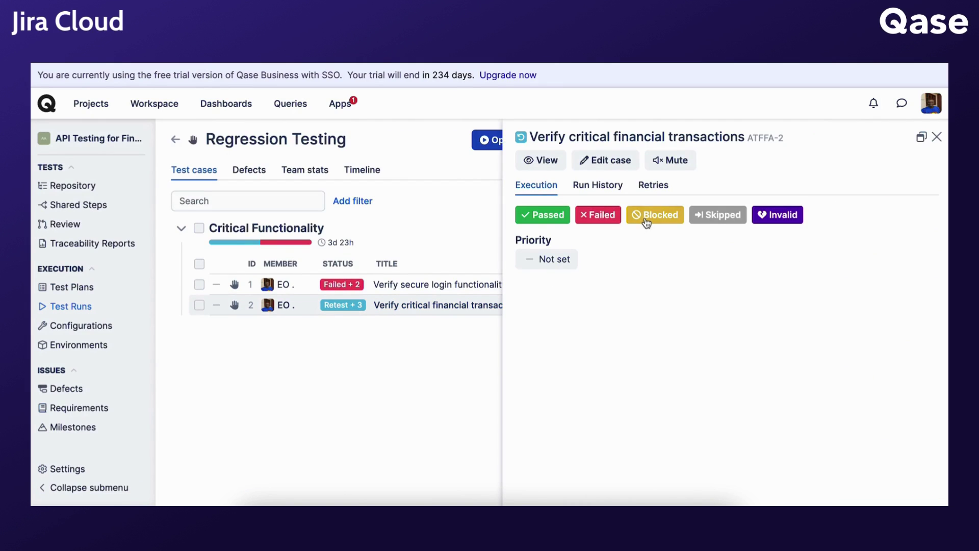
pyautogui.click(604, 219)
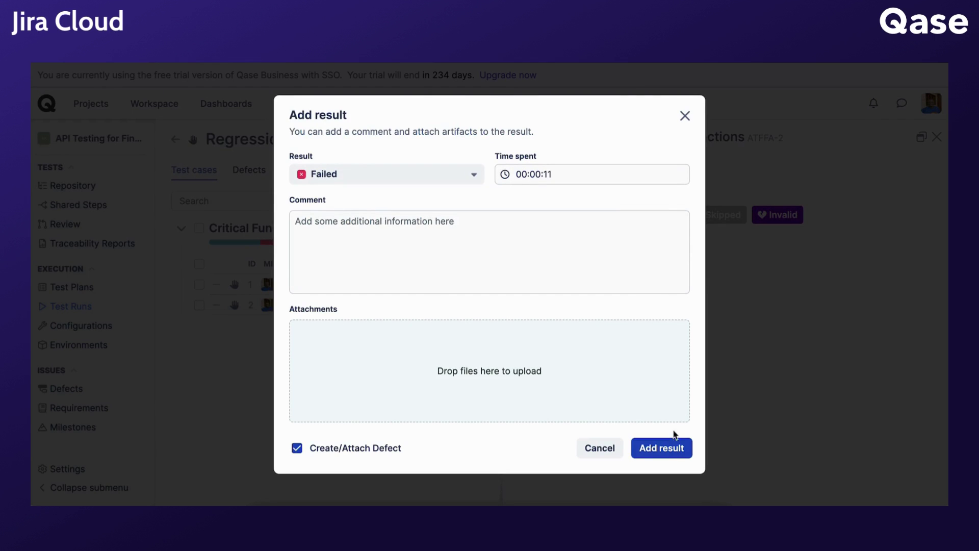
pyautogui.click(664, 449)
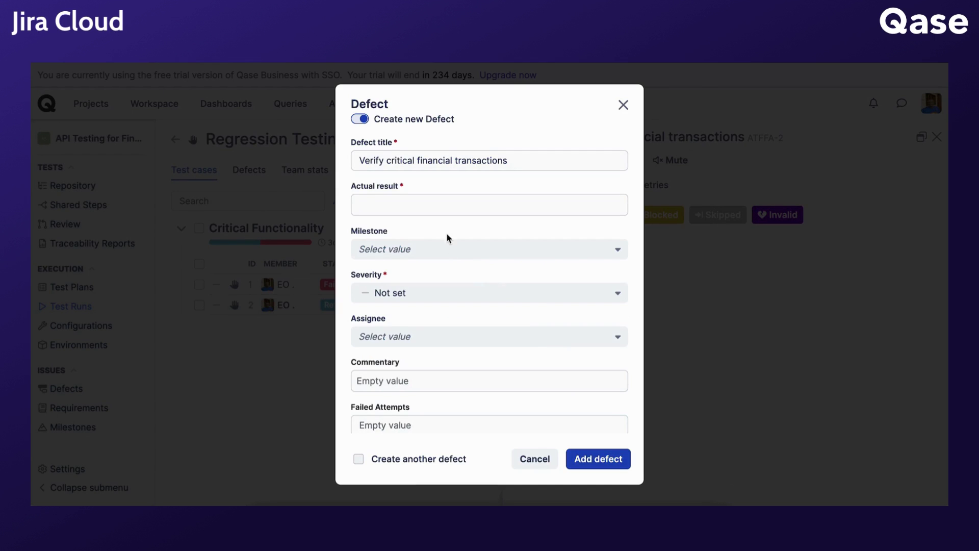
# Step: Give the new defect actual result Fail and choose the Jira Cloud integration
pyautogui.click(442, 207)
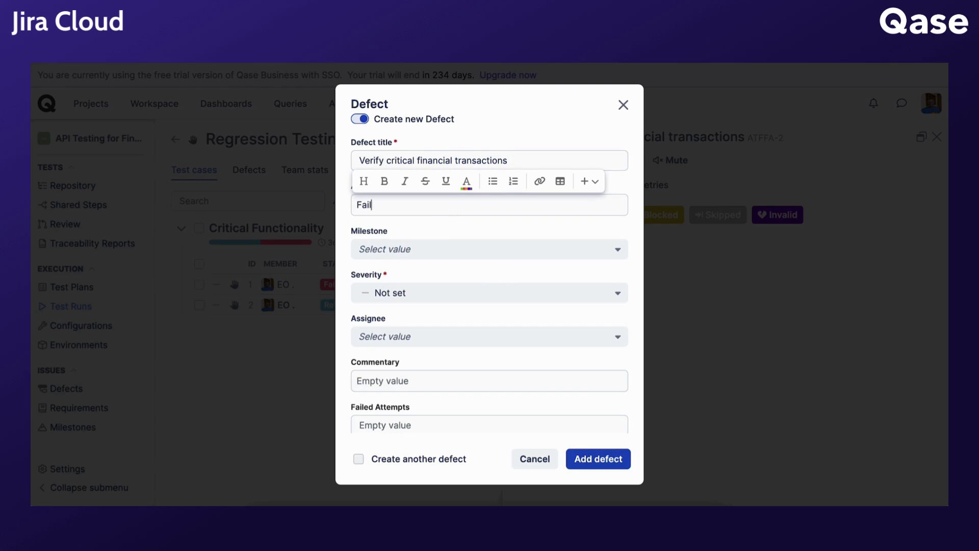
pyautogui.scroll(-1, 450, 401)
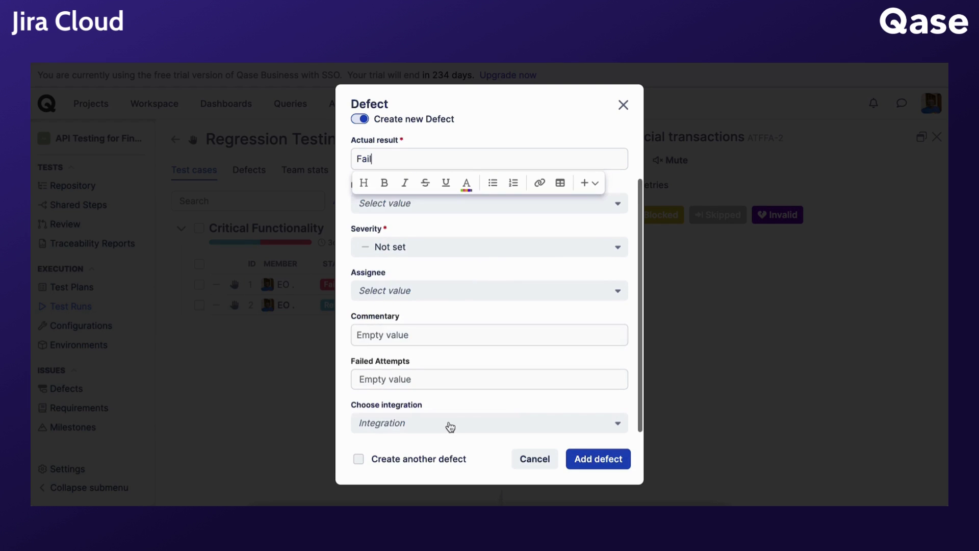
pyautogui.click(448, 423)
pyautogui.click(428, 380)
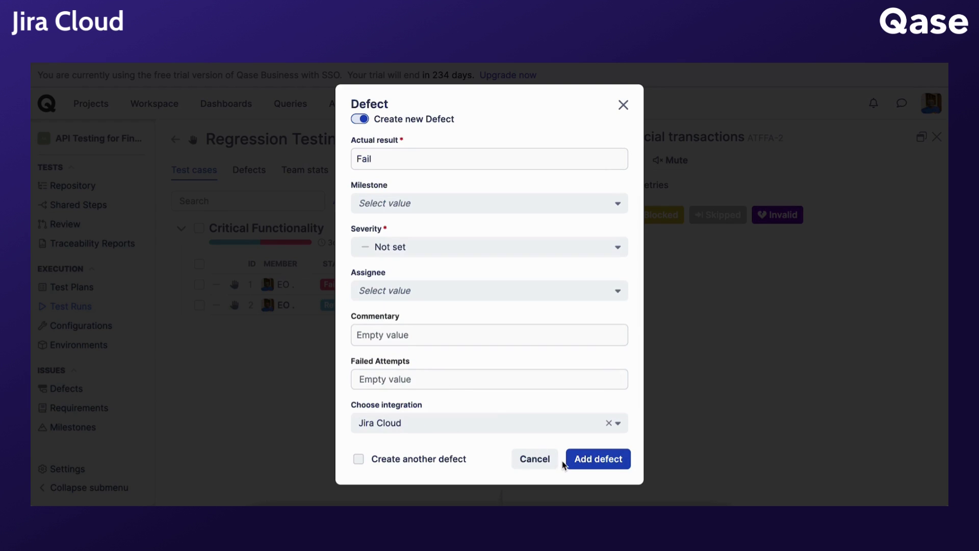
# Step: Add the defect and create its Jira Cloud issue in project Qase with a chosen reporter
pyautogui.click(582, 459)
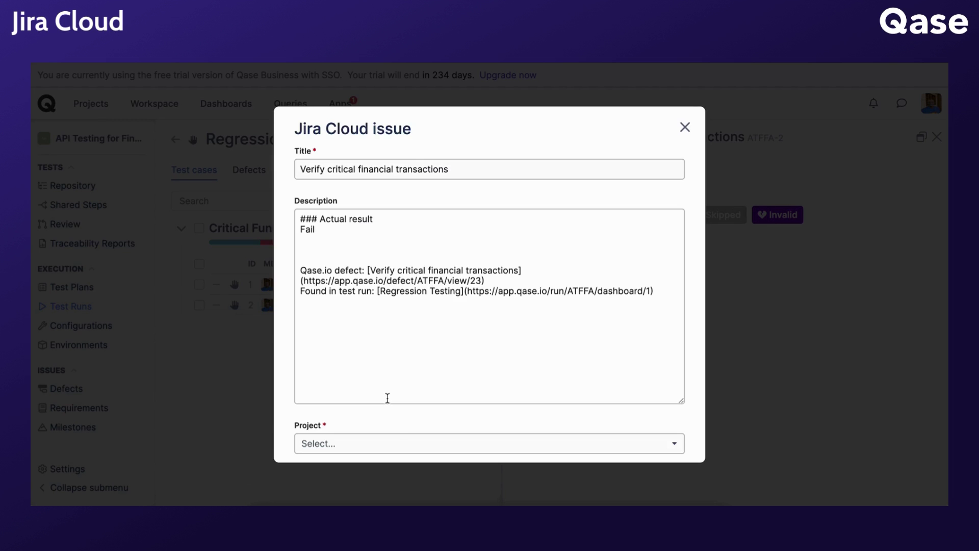
pyautogui.click(382, 441)
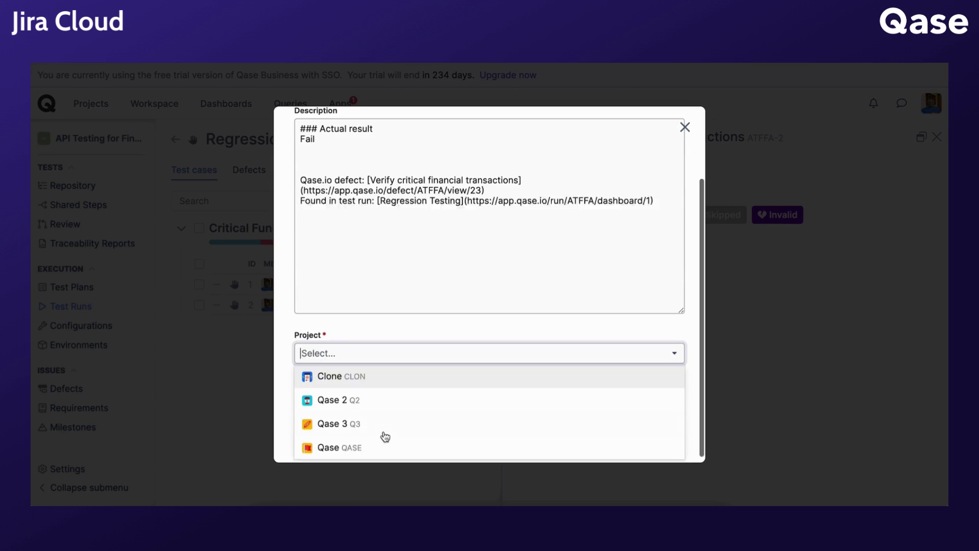
pyautogui.click(381, 442)
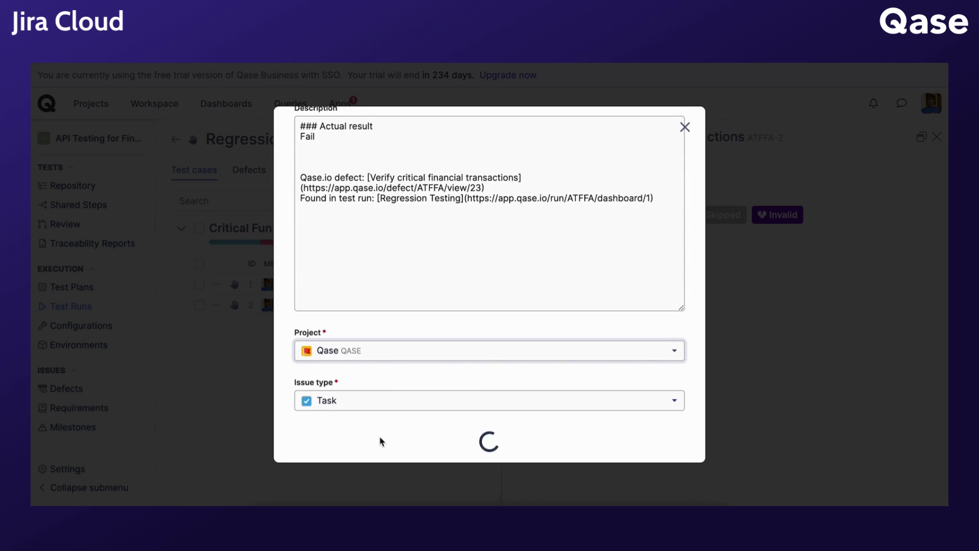
pyautogui.scroll(-3, 382, 439)
pyautogui.scroll(-6, 381, 440)
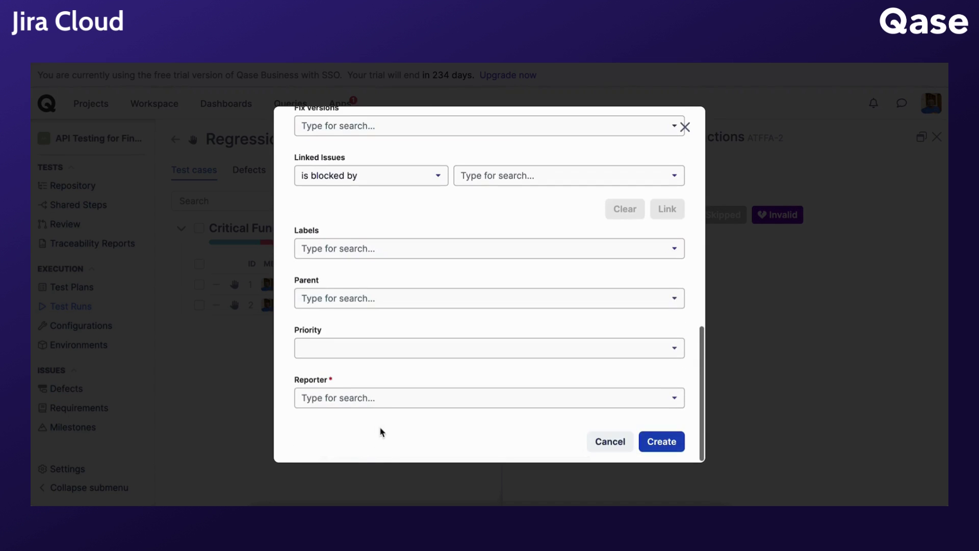
pyautogui.click(381, 403)
pyautogui.click(379, 423)
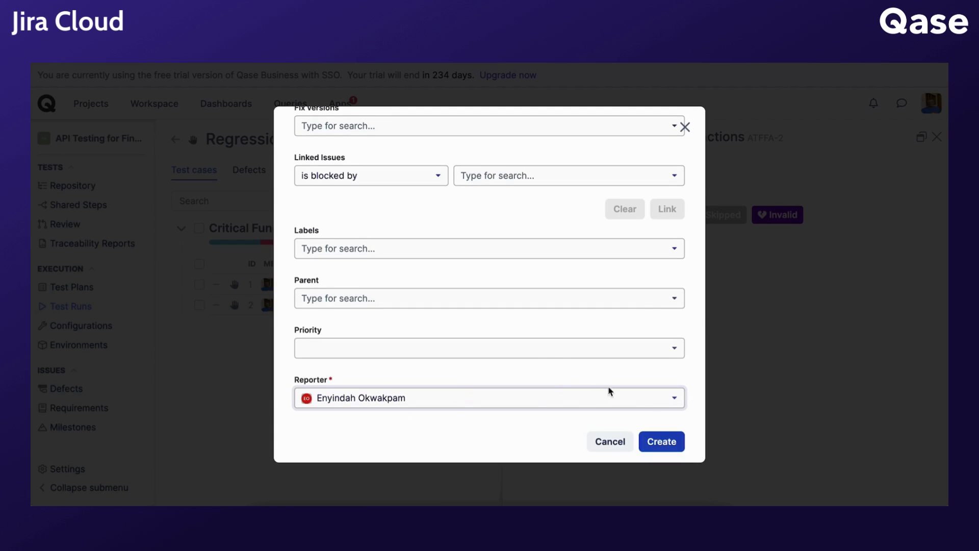
pyautogui.click(657, 442)
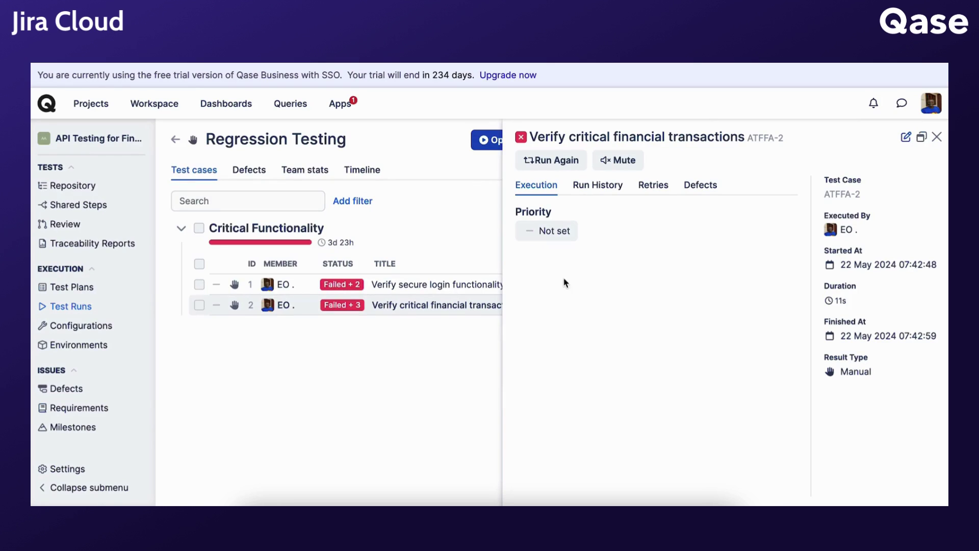
# Step: Close the result panel and open defect D-23 from the run's Defects list
pyautogui.click(937, 137)
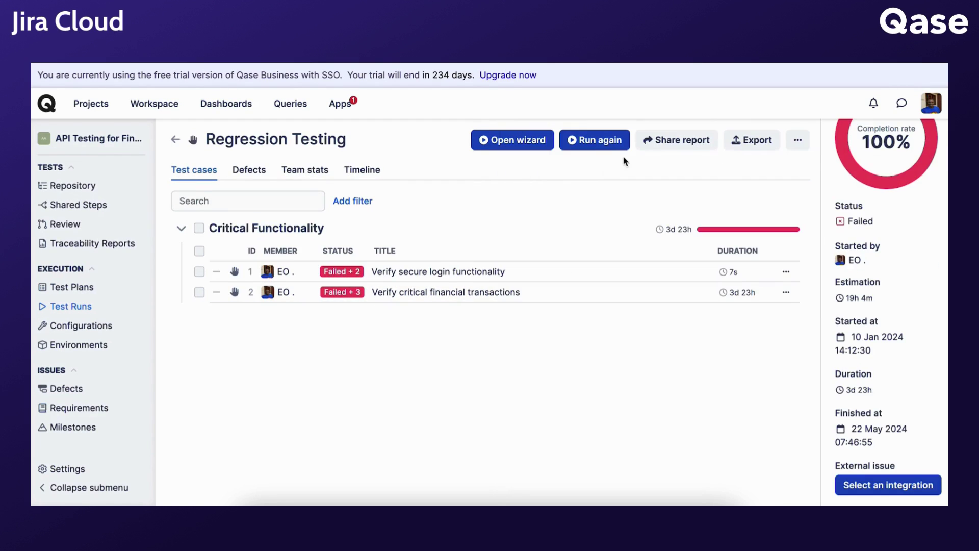
pyautogui.click(258, 173)
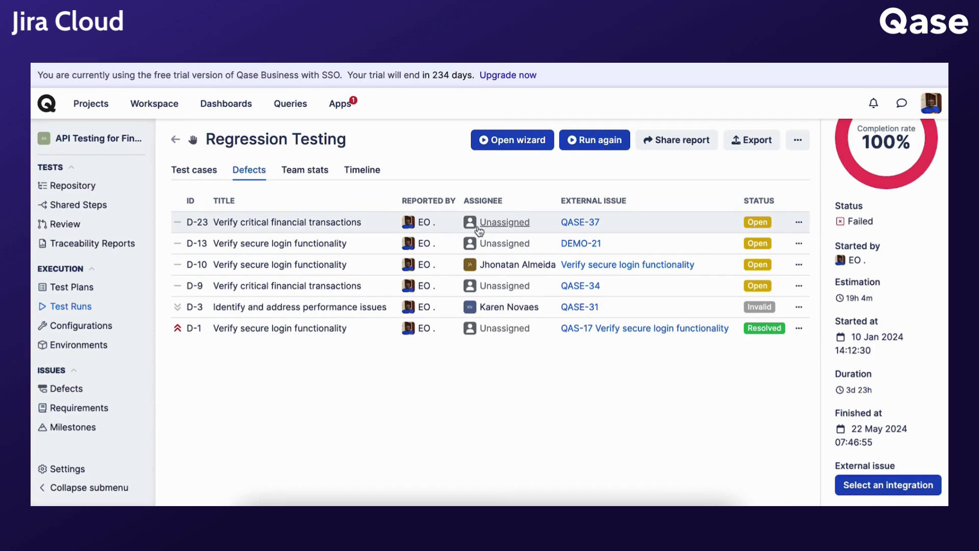
pyautogui.click(284, 229)
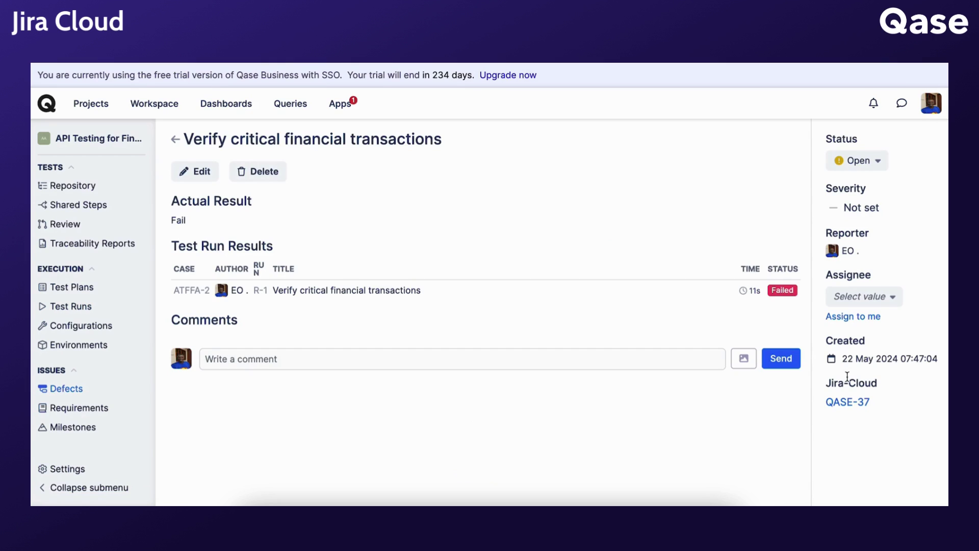
pyautogui.click(837, 404)
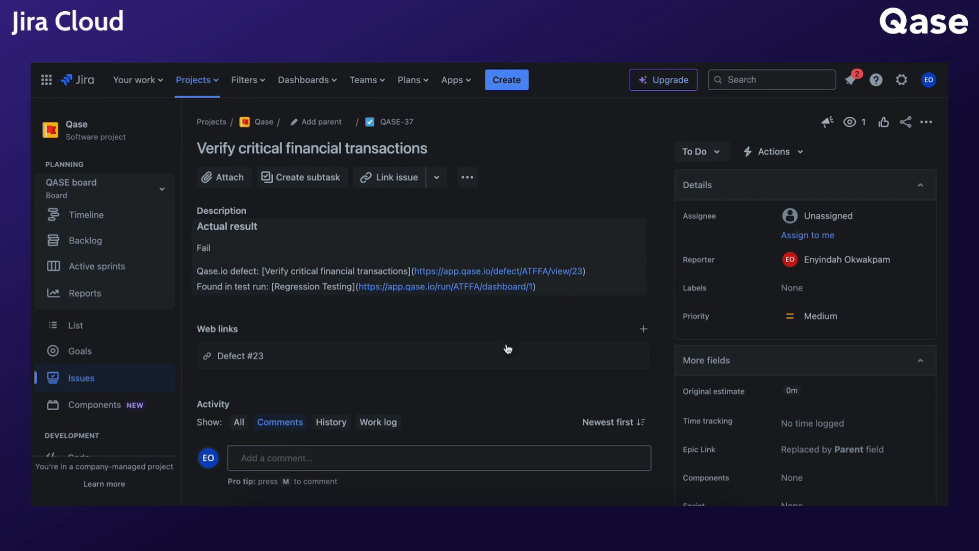
pyautogui.scroll(-2, 764, 370)
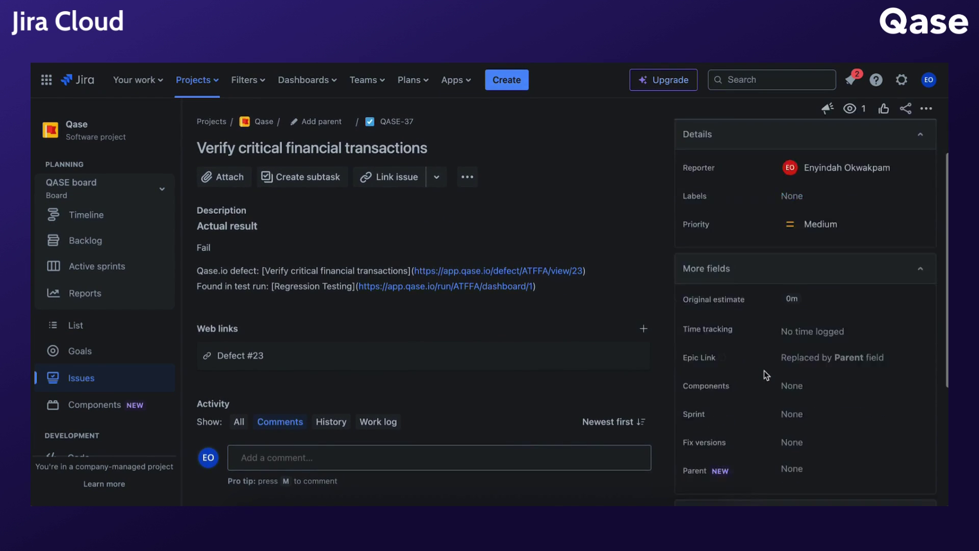
pyautogui.scroll(-3, 764, 371)
pyautogui.scroll(6, 724, 372)
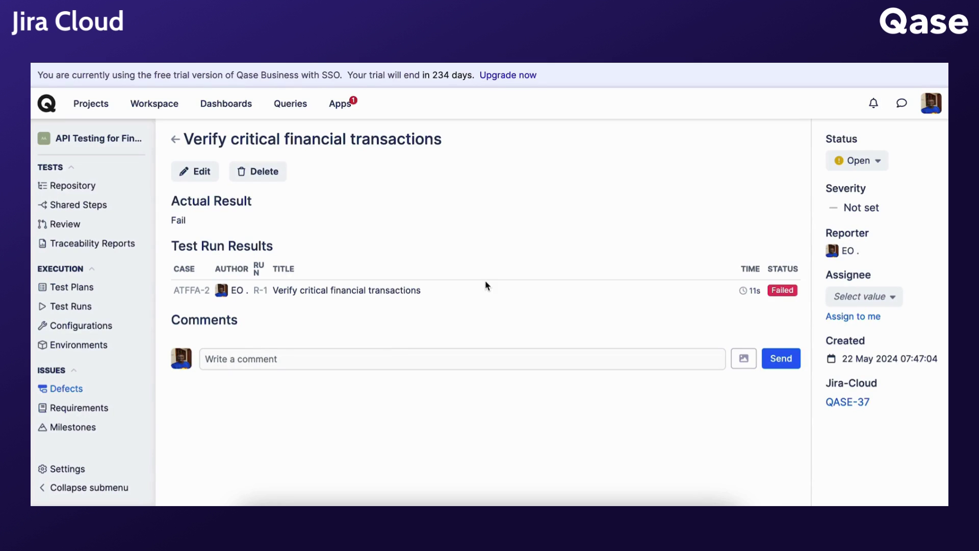
# Step: Set defect D-23's status to Resolved and confirm, moving QASE-37 to Done
pyautogui.click(837, 160)
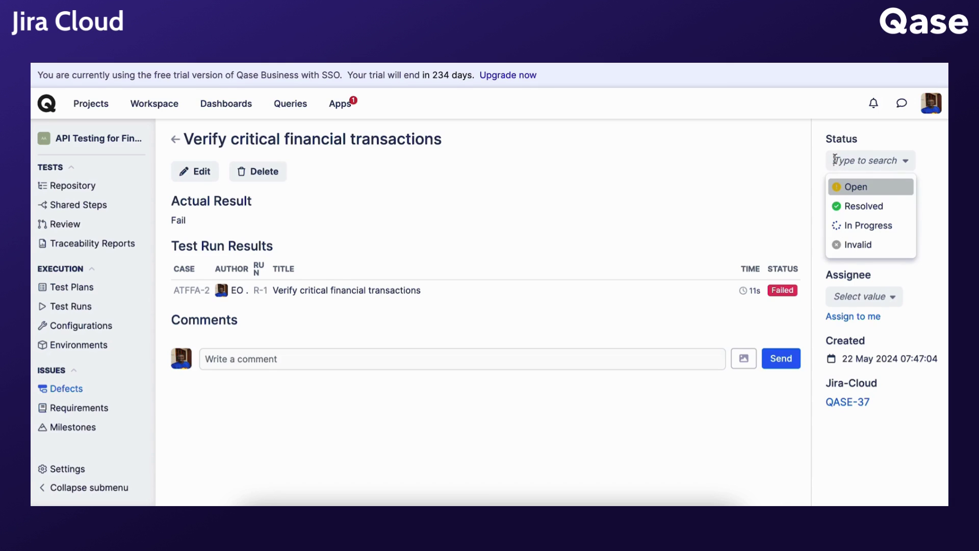
pyautogui.click(850, 207)
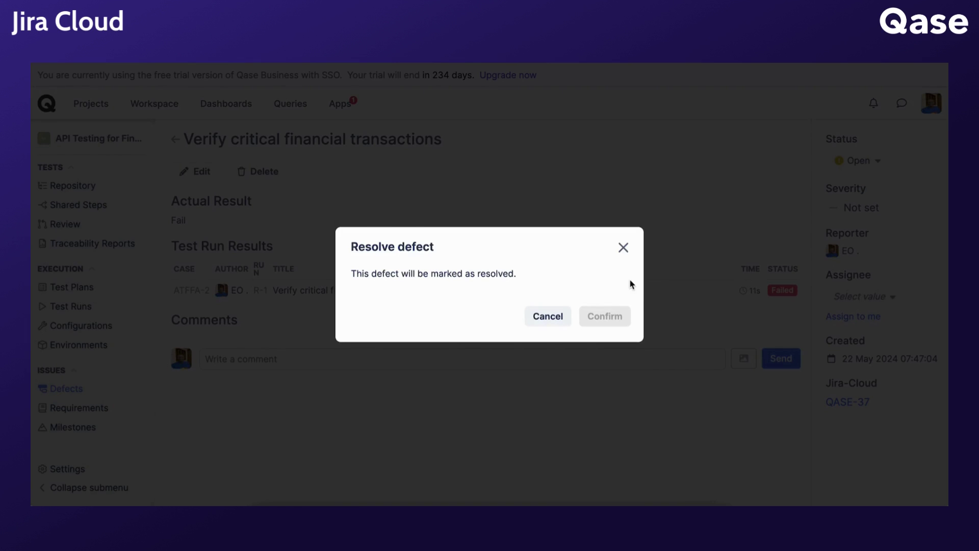
pyautogui.click(602, 338)
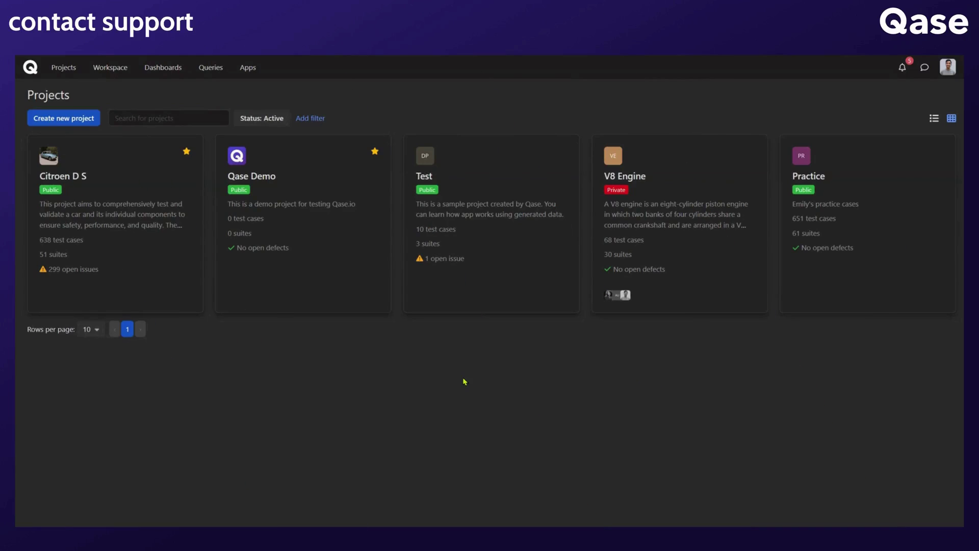
# Step: Open the support chat and browse the Help collections to Frequently Asked Questions
pyautogui.click(925, 67)
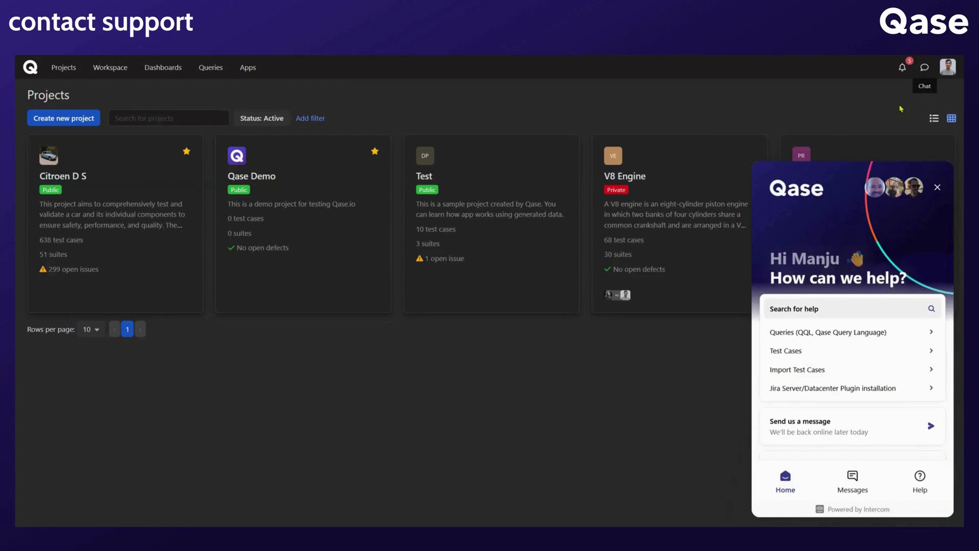
pyautogui.click(838, 309)
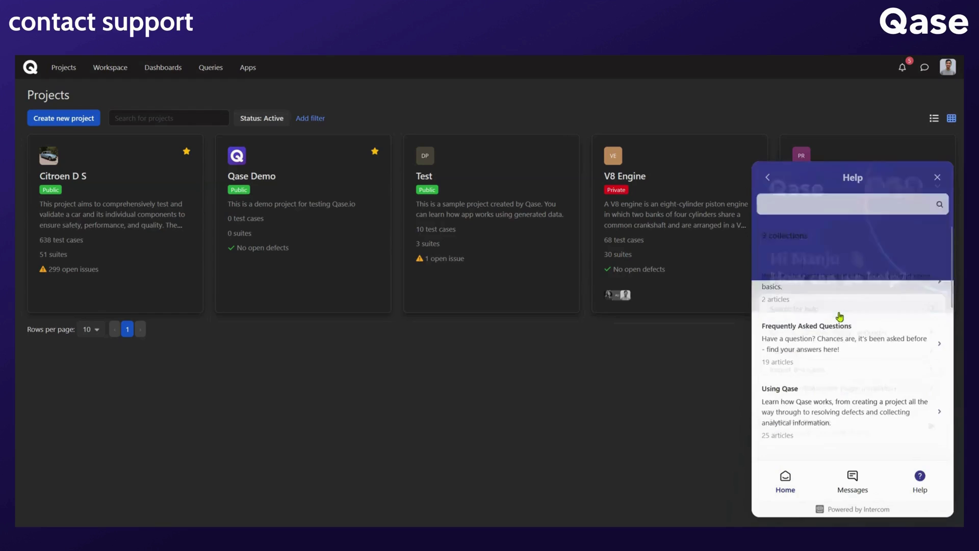
pyautogui.scroll(3, 842, 326)
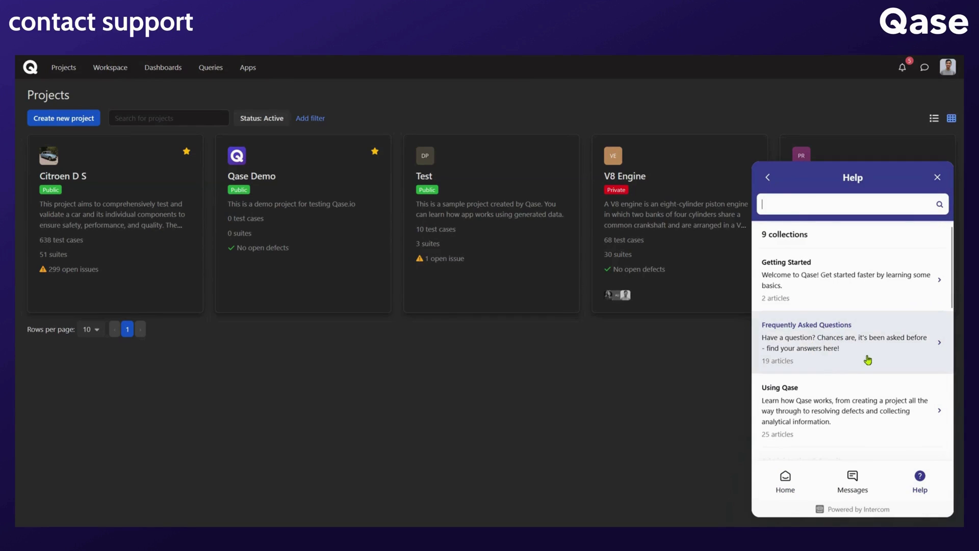
pyautogui.click(867, 361)
# Step: Send support a new message saying 'Hi, I have a question!'
pyautogui.click(815, 462)
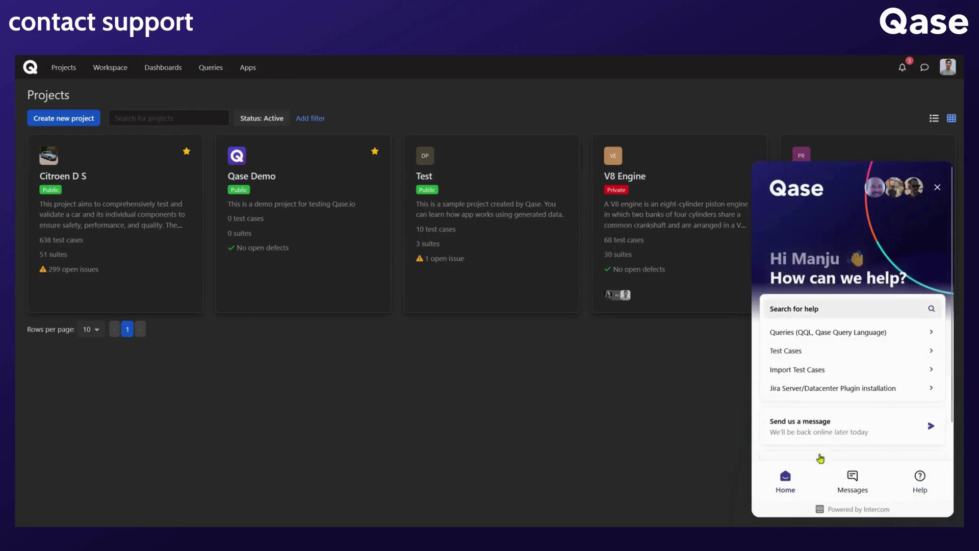
pyautogui.click(842, 431)
pyautogui.write('Hi, I hav')
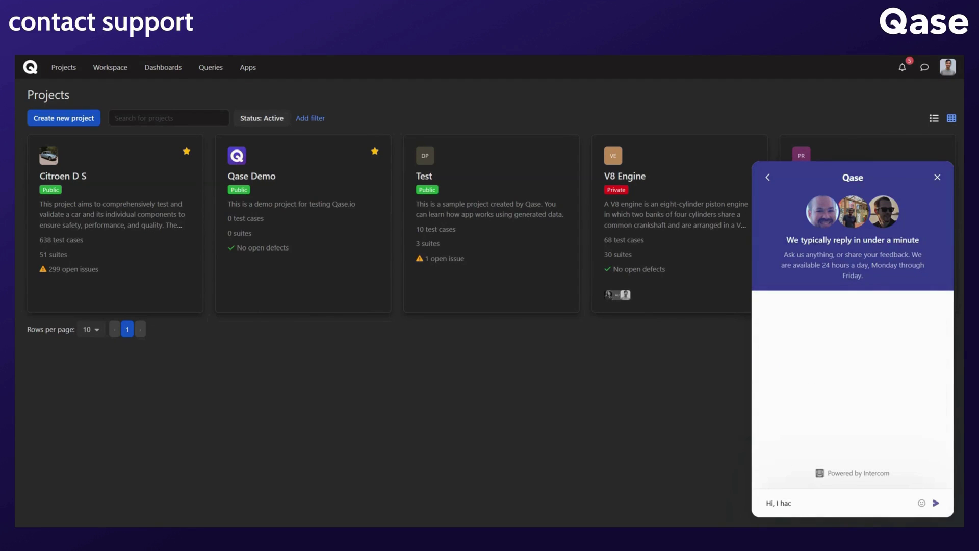
pyautogui.write('e a question!')
pyautogui.press('Return')
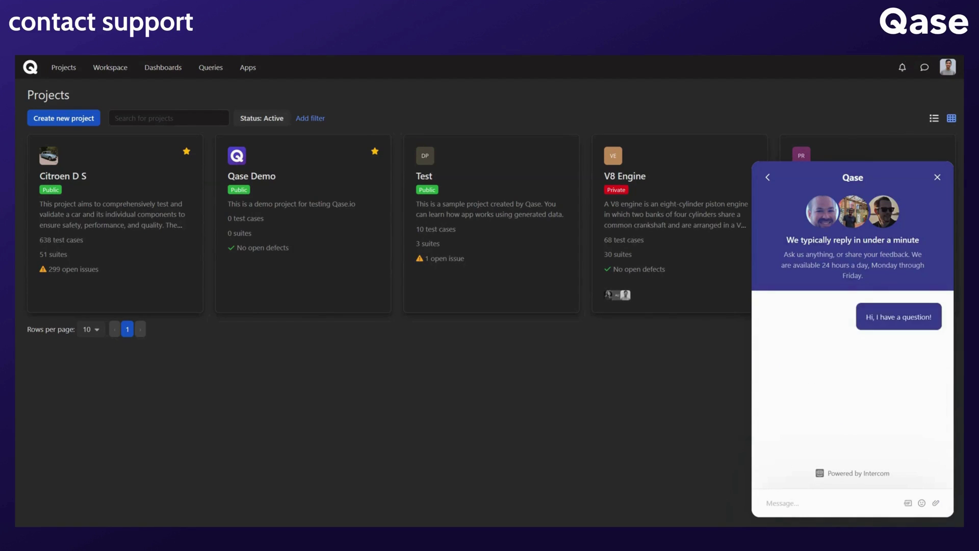